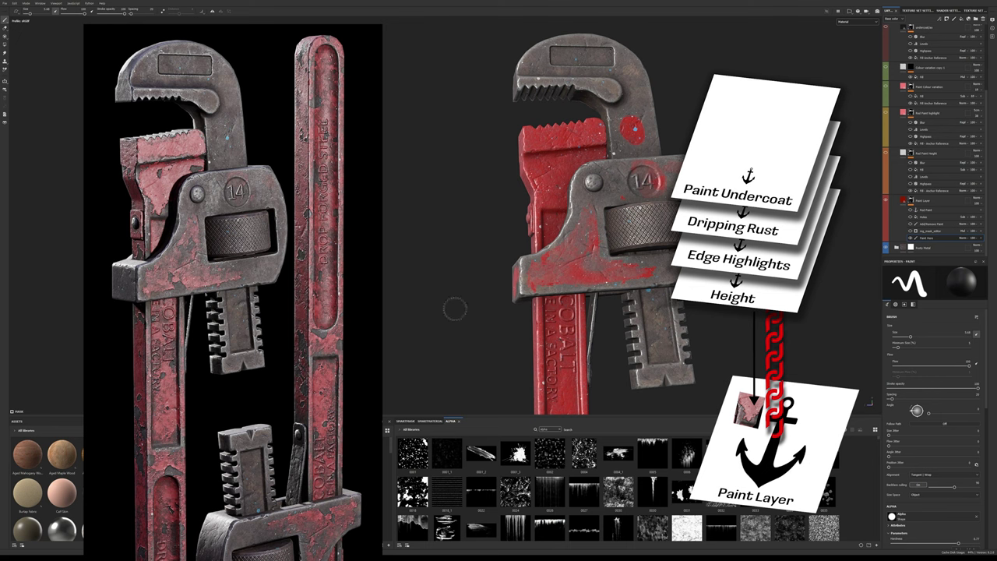
Step: Examine the Fill - Anchor Reference effects in the masks of the layers stacked above Paint Layer
{"action": "left_click", "coordinate": [934, 190]}
{"action": "left_click", "coordinate": [934, 191]}
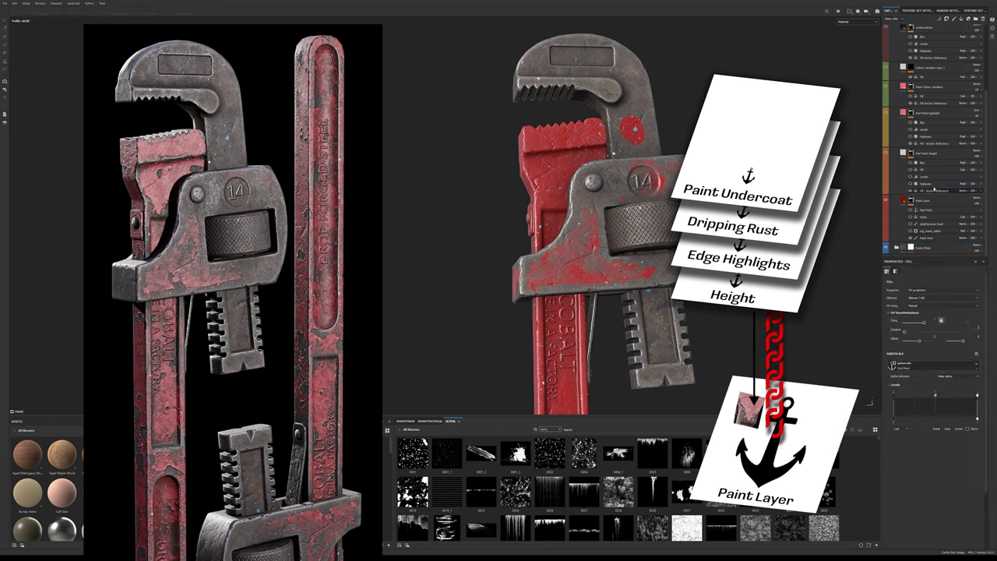
{"action": "left_click", "coordinate": [934, 145]}
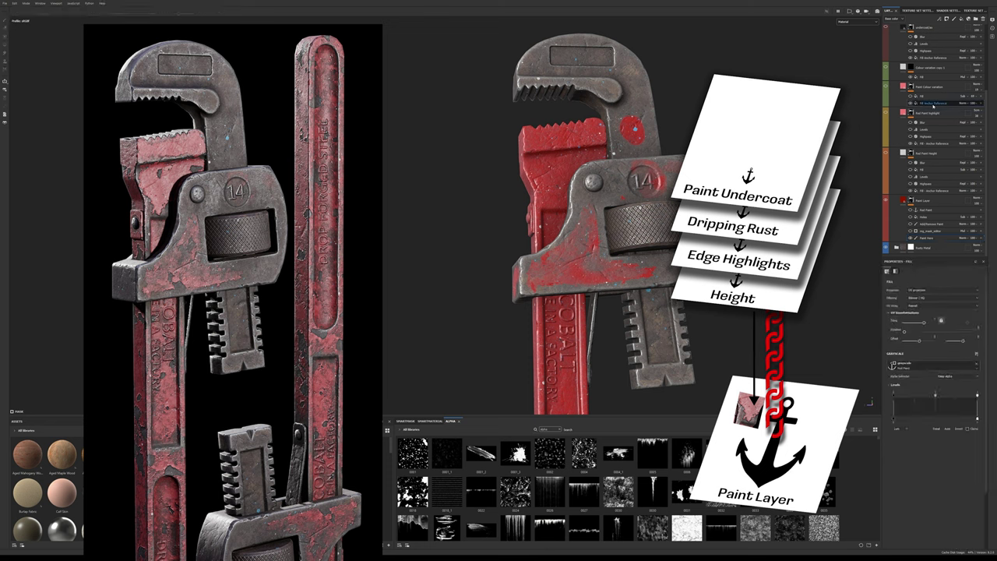
{"action": "left_click", "coordinate": [937, 59]}
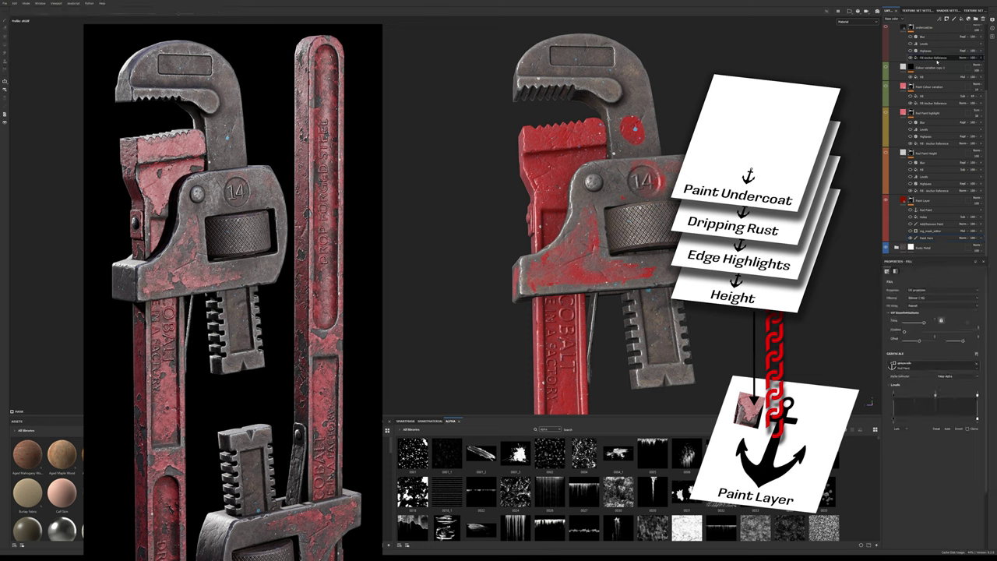
Step: Try painting and erasing patches of red paint on the wrench's metal head with Paint Layer's Paint Here effect
{"action": "left_click", "coordinate": [930, 238]}
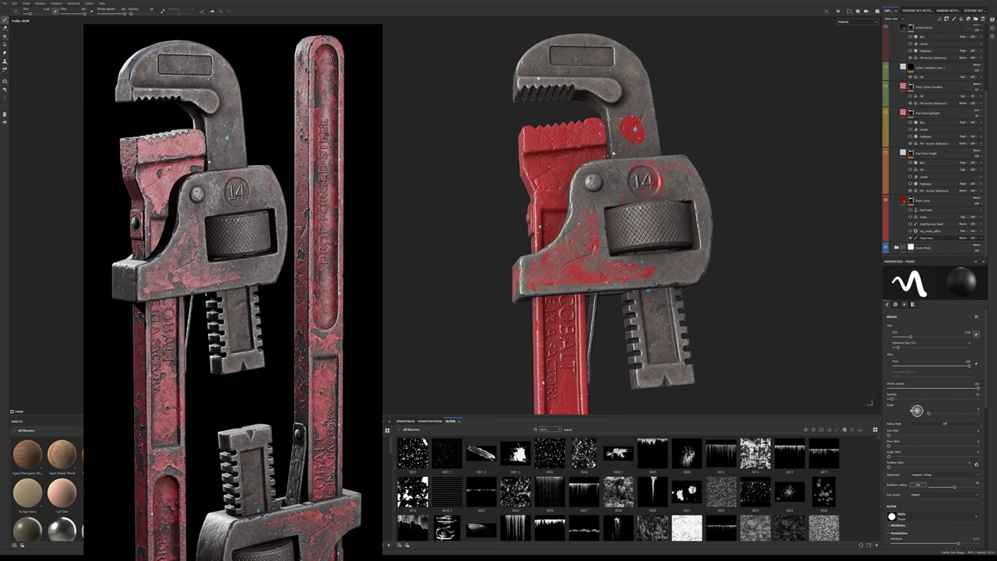
{"action": "left_click", "coordinate": [681, 178]}
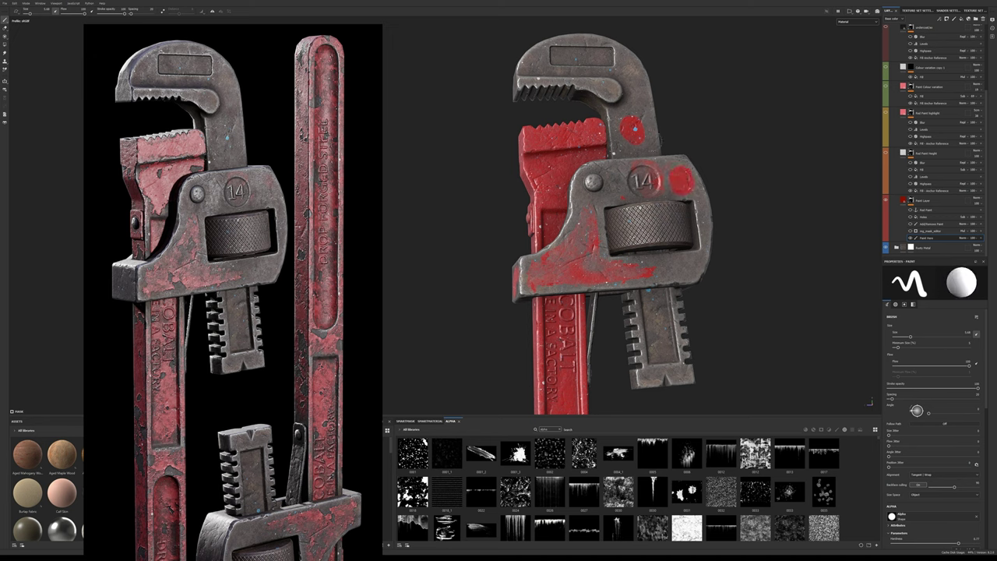
{"action": "left_click_drag", "start_coordinate": [646, 129], "coordinate": [639, 109]}
{"action": "key", "text": "ctrl+z"}
{"action": "left_click", "coordinate": [677, 268]}
{"action": "key", "text": "x"}
{"action": "left_click_drag", "start_coordinate": [694, 253], "coordinate": [678, 249]}
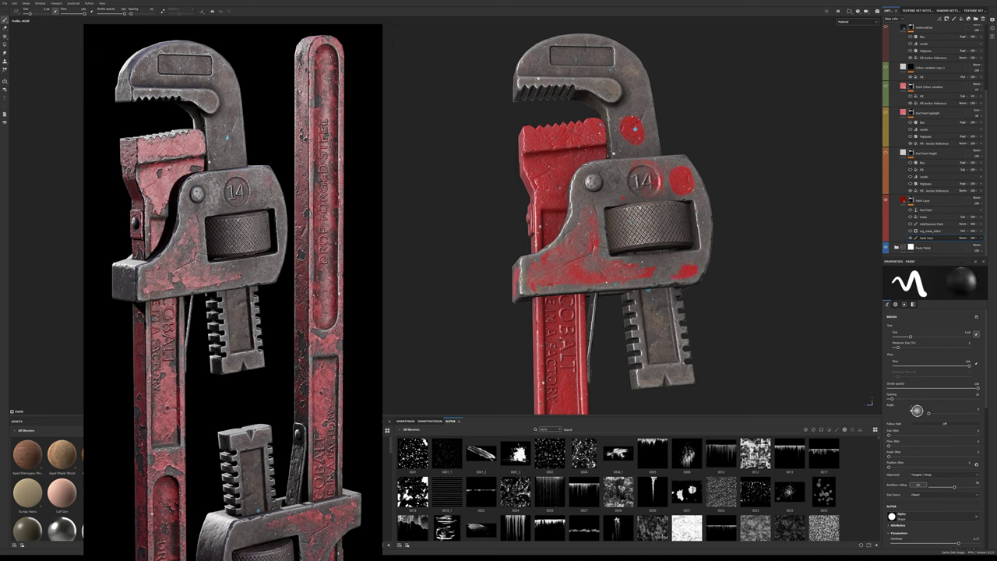
{"action": "key", "text": "ctrl+z"}
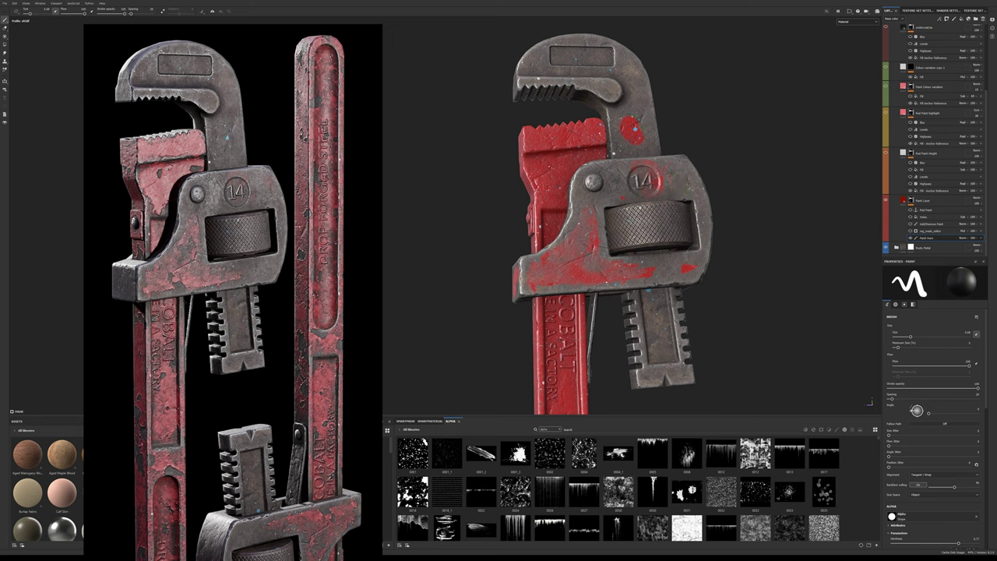
Step: Turn on the mg_mask_editor, Add/Remove Paint and Holes effects in Paint Layer's mask
{"action": "left_click", "coordinate": [911, 201]}
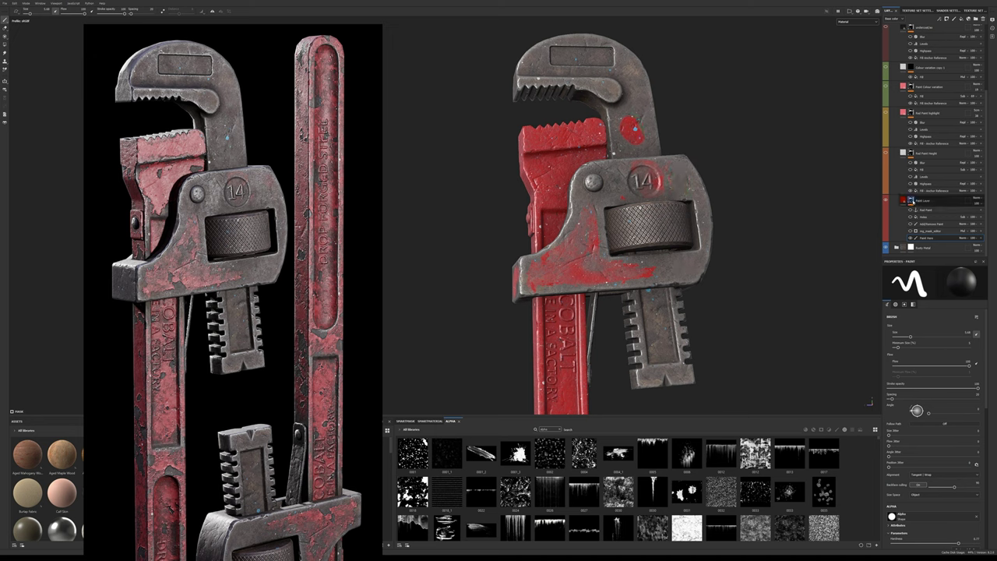
{"action": "left_click", "coordinate": [921, 238]}
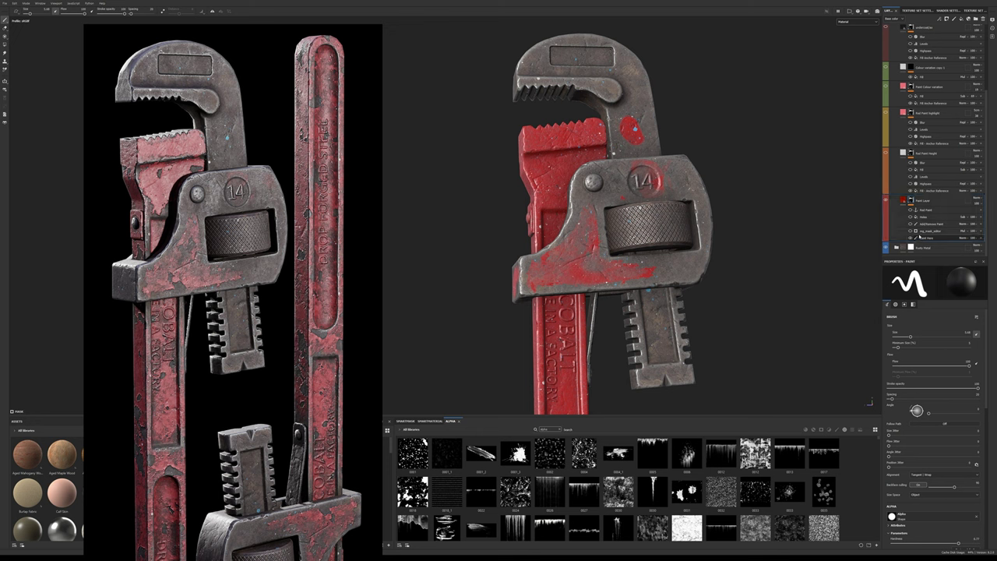
{"action": "left_click", "coordinate": [910, 231]}
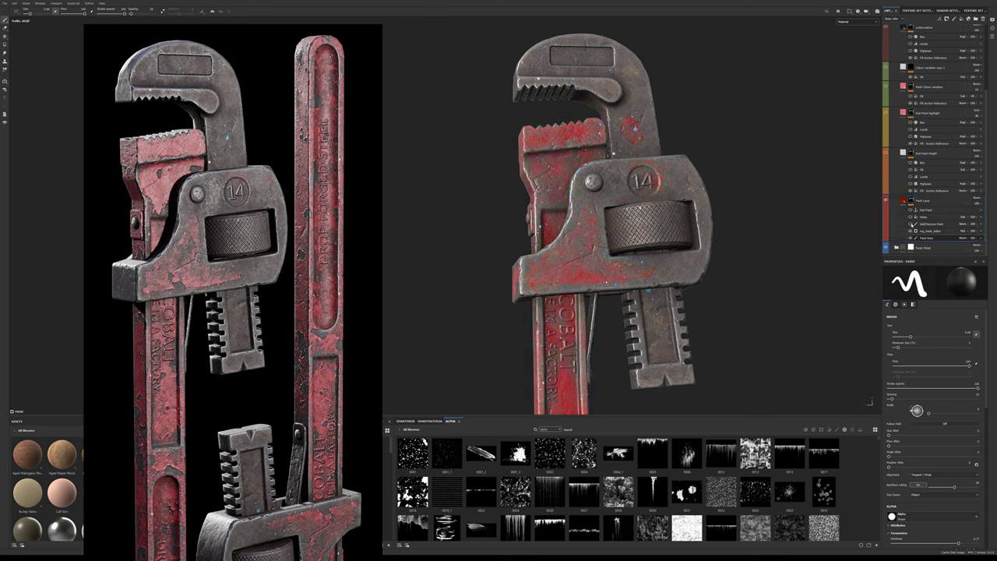
{"action": "left_click", "coordinate": [910, 218]}
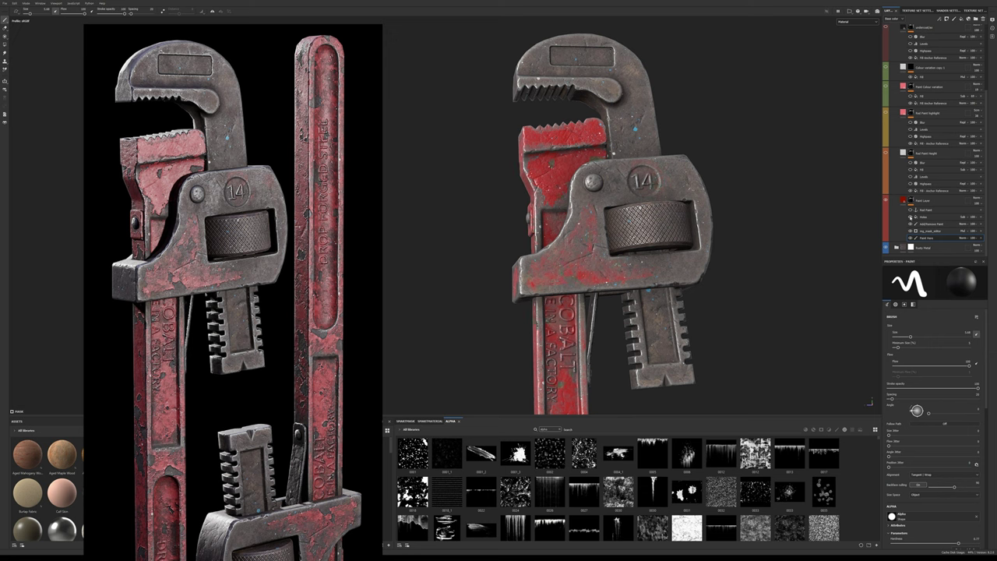
Step: Display Paint Layer's mask on the model and set the Holes fill's tiling to 2.97
{"action": "left_click", "coordinate": [924, 217]}
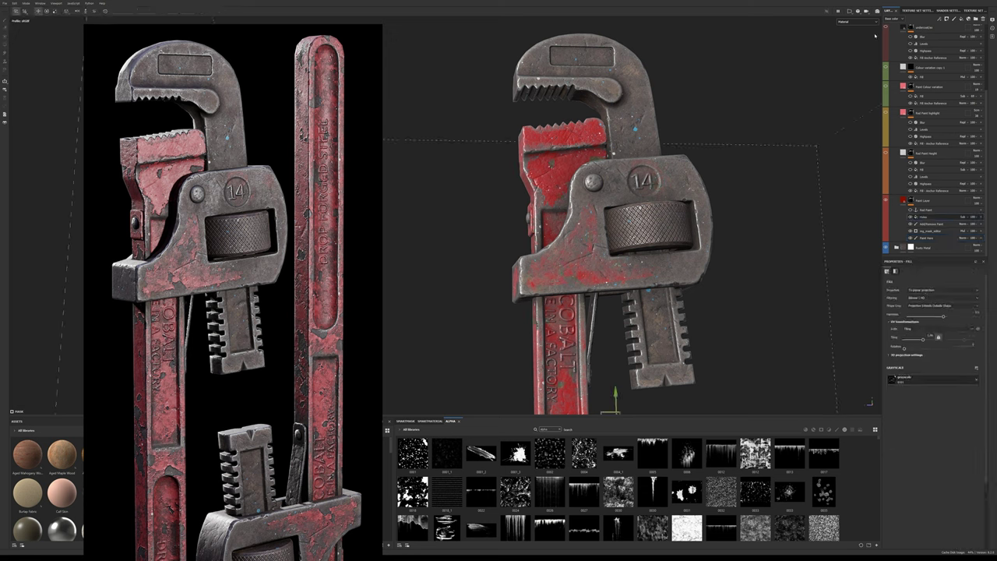
{"action": "key", "text": "c"}
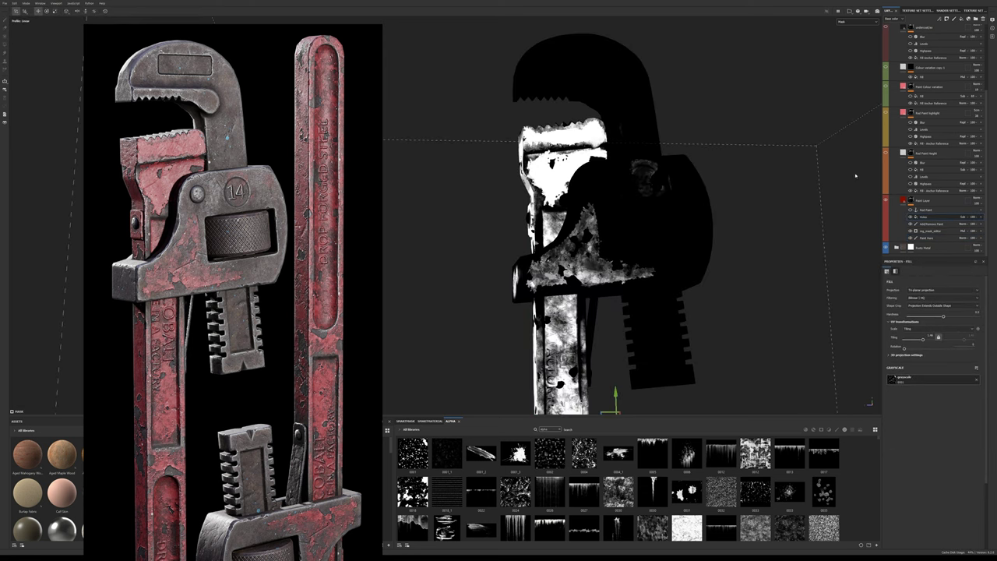
{"action": "left_click_drag", "start_coordinate": [923, 340], "coordinate": [924, 340]}
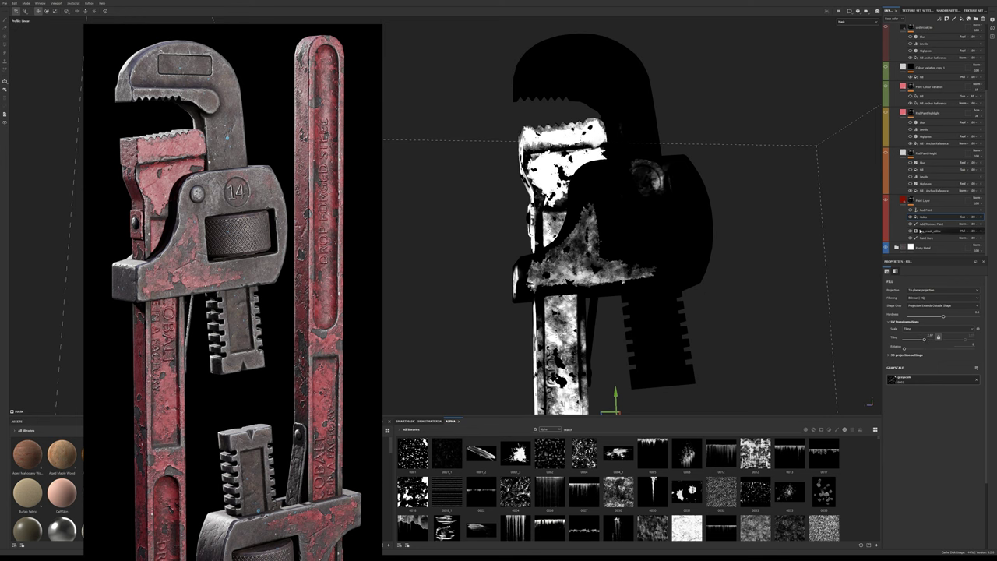
Step: Check the name and references of the Red Paint anchor point at the top of Paint Layer's mask stack
{"action": "left_click", "coordinate": [921, 210]}
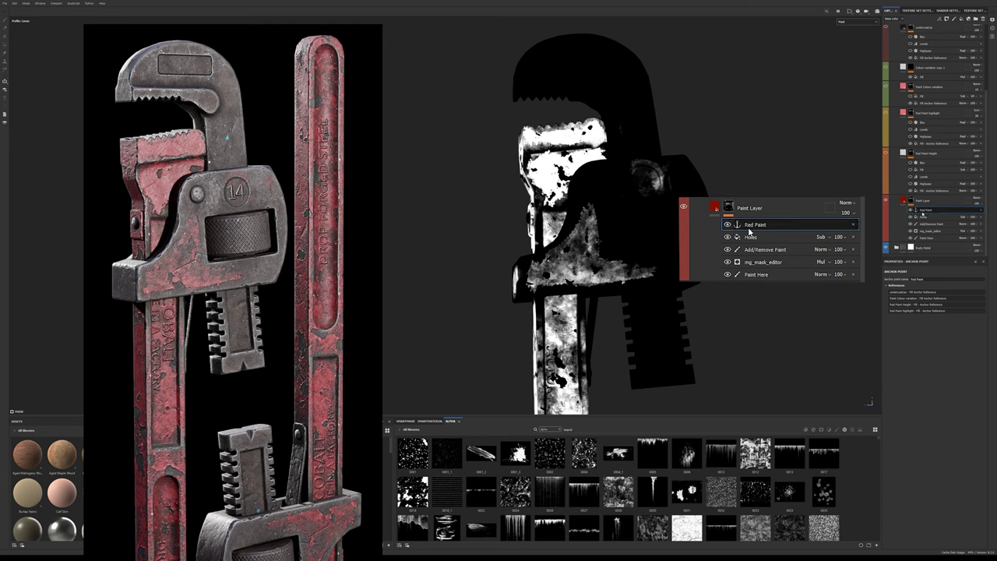
{"action": "double_click", "coordinate": [761, 226]}
{"action": "key", "text": "Return"}
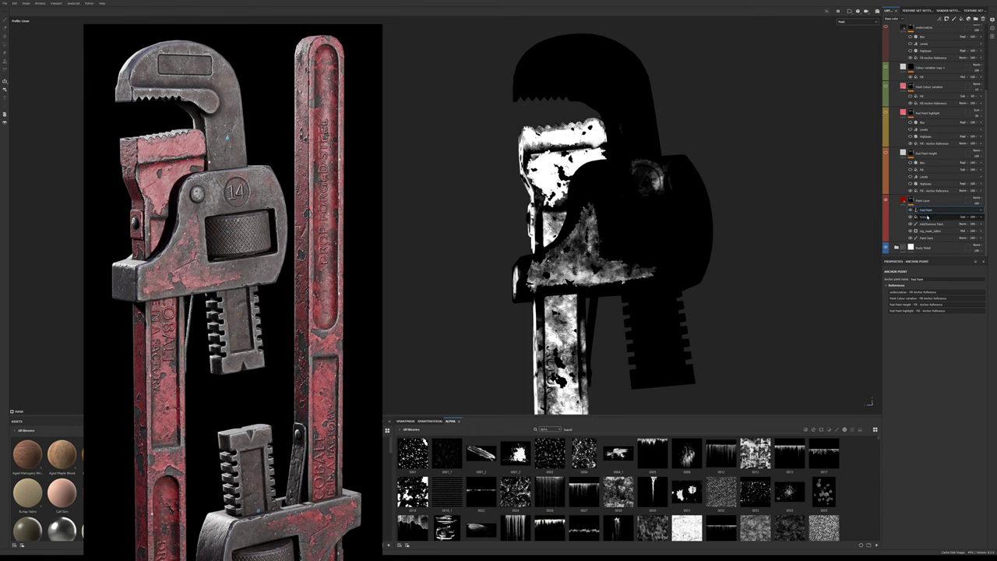
Step: Set the Holes fill's tiling to 1.99 and return the viewport to the material display
{"action": "left_click", "coordinate": [925, 216]}
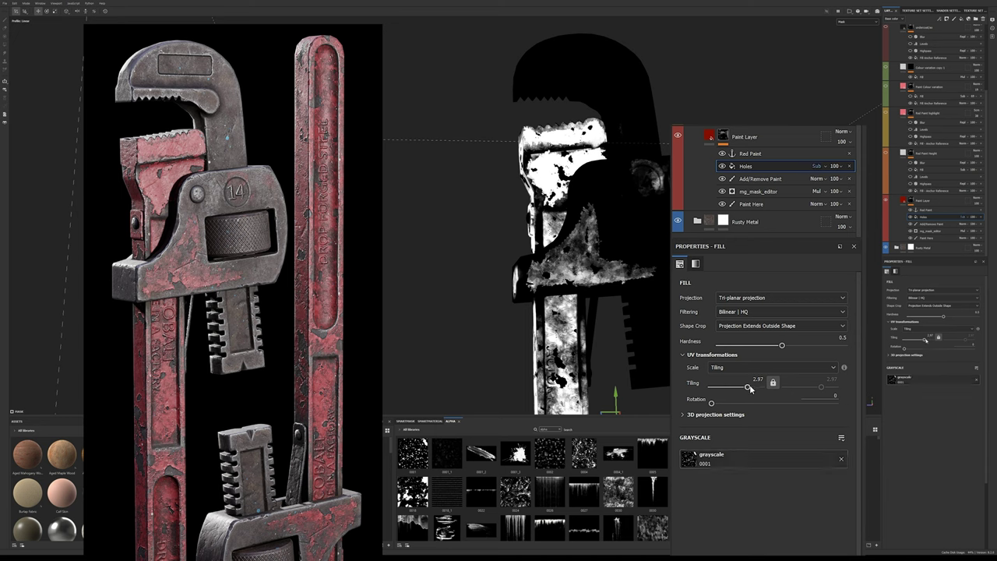
{"action": "left_click_drag", "start_coordinate": [749, 387], "coordinate": [746, 388]}
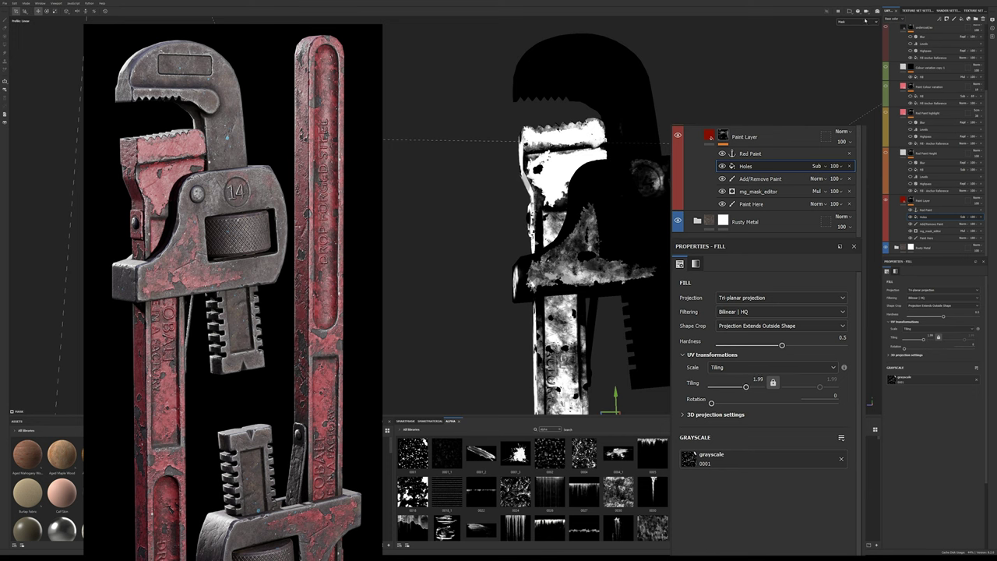
{"action": "key", "text": "m"}
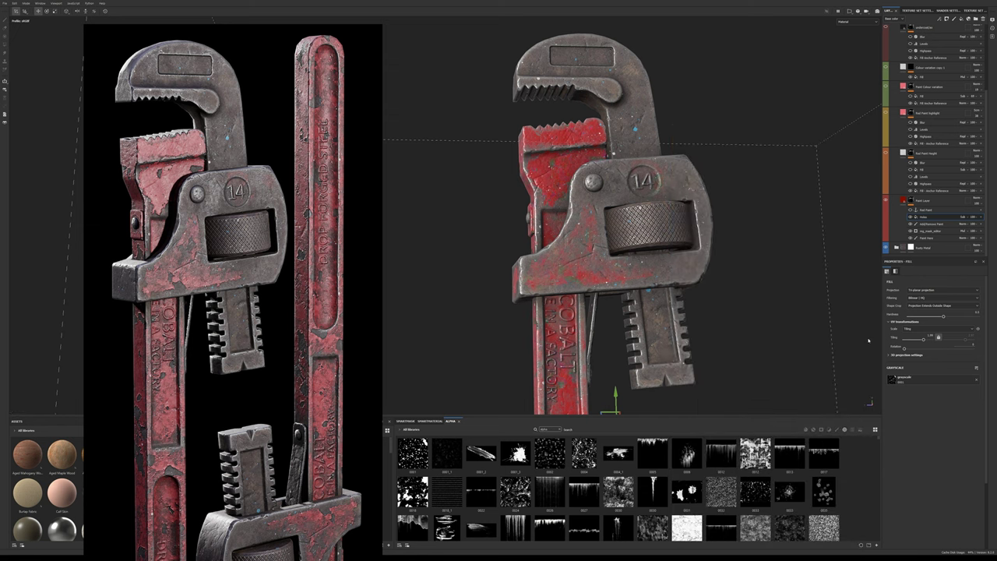
Step: Assign the Red Paint anchor point as grayscale source of the Fill - Anchor Reference in Red Paint Height's mask
{"action": "left_click", "coordinate": [926, 202]}
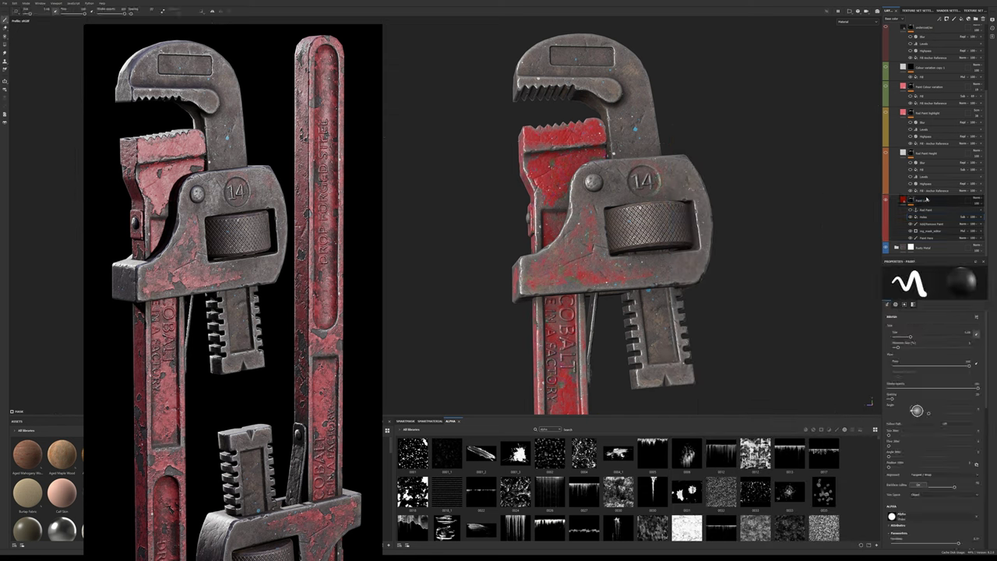
{"action": "left_click", "coordinate": [903, 154]}
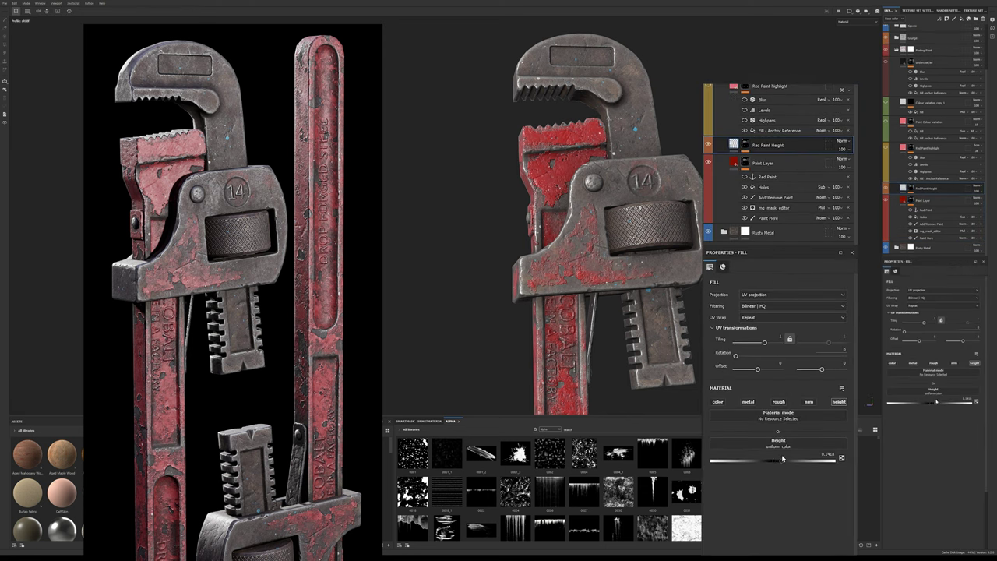
{"action": "left_click", "coordinate": [744, 148]}
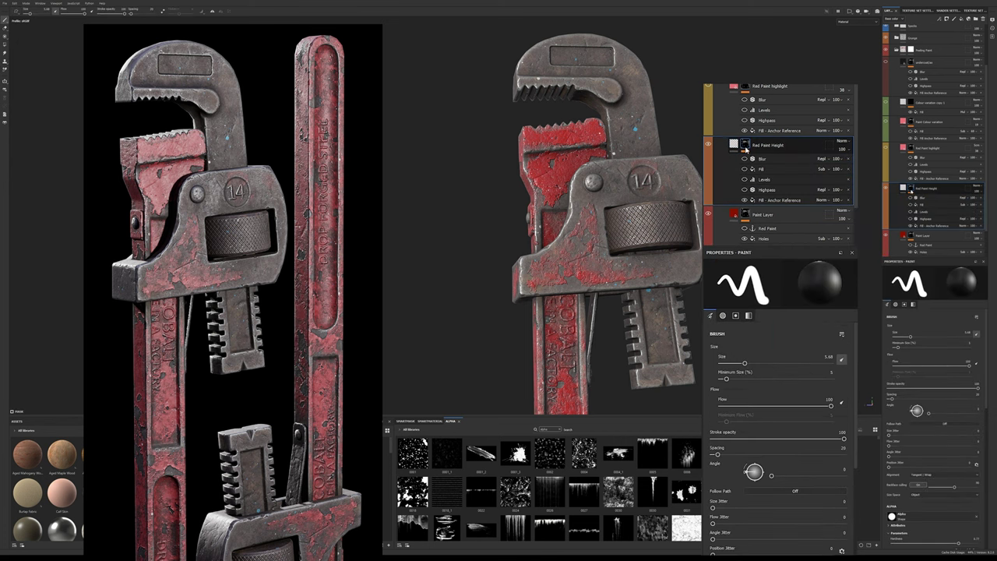
{"action": "left_click", "coordinate": [779, 199]}
{"action": "left_click", "coordinate": [733, 405]}
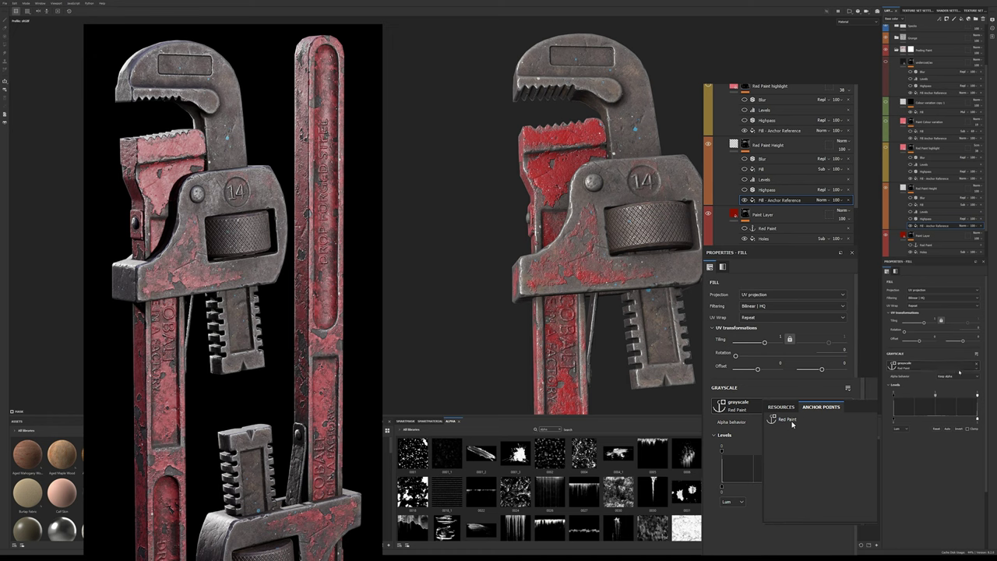
{"action": "left_click", "coordinate": [788, 420]}
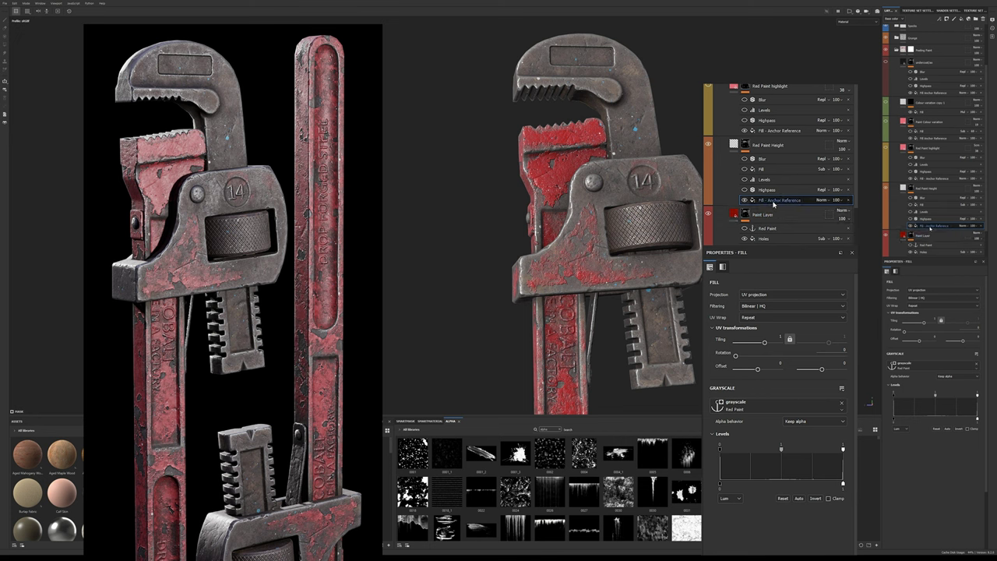
Step: Paint a patch of red paint beside the 14 on the wrench's head using Paint Layer's Paint Here effect
{"action": "scroll", "coordinate": [929, 227], "scroll_direction": "down", "scroll_amount": 1}
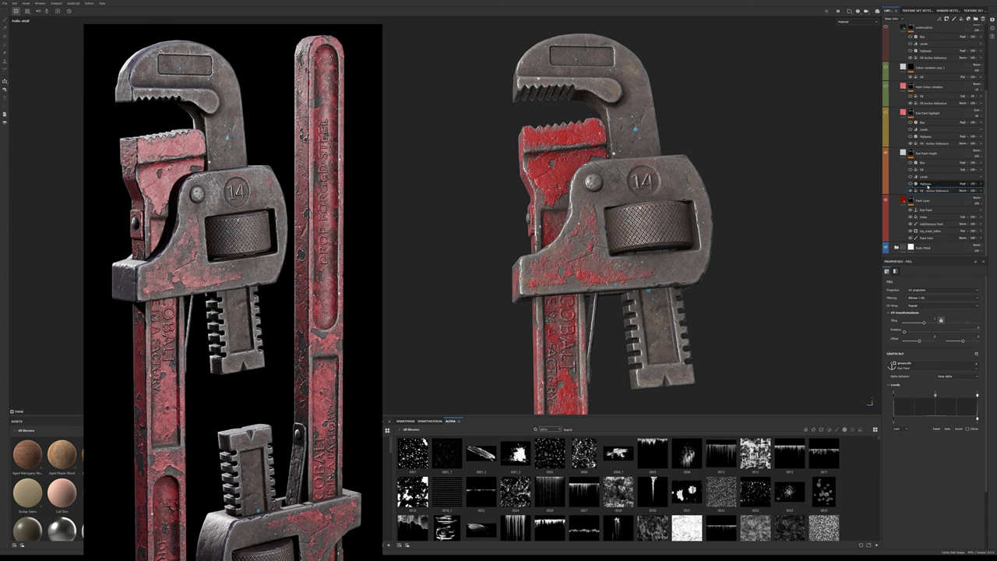
{"action": "left_click", "coordinate": [927, 238]}
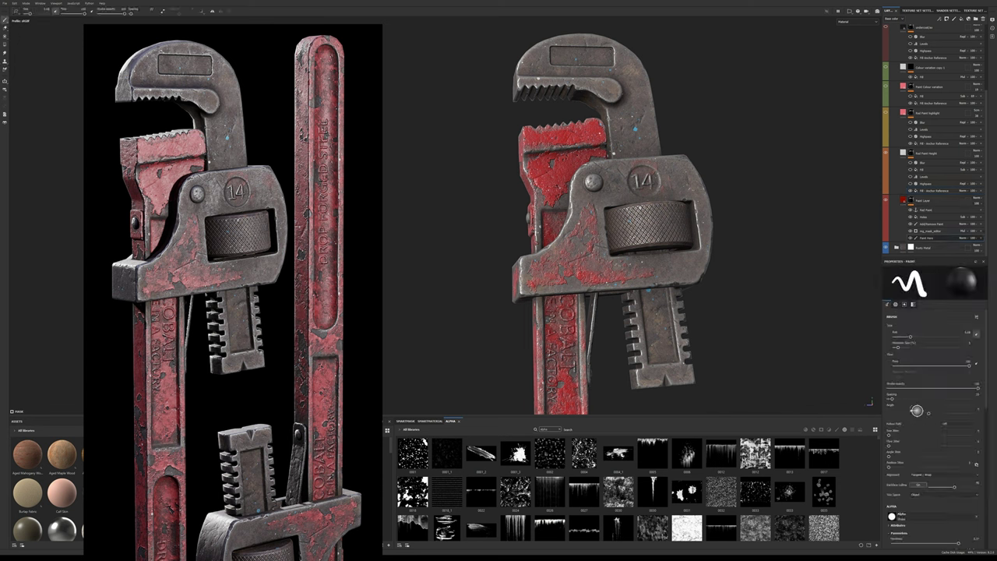
{"action": "key", "text": "x"}
{"action": "mouse_move", "coordinate": [675, 173]}
{"action": "left_mouse_down"}
{"action": "mouse_move", "coordinate": [689, 185]}
{"action": "mouse_move", "coordinate": [672, 176]}
{"action": "left_mouse_up"}
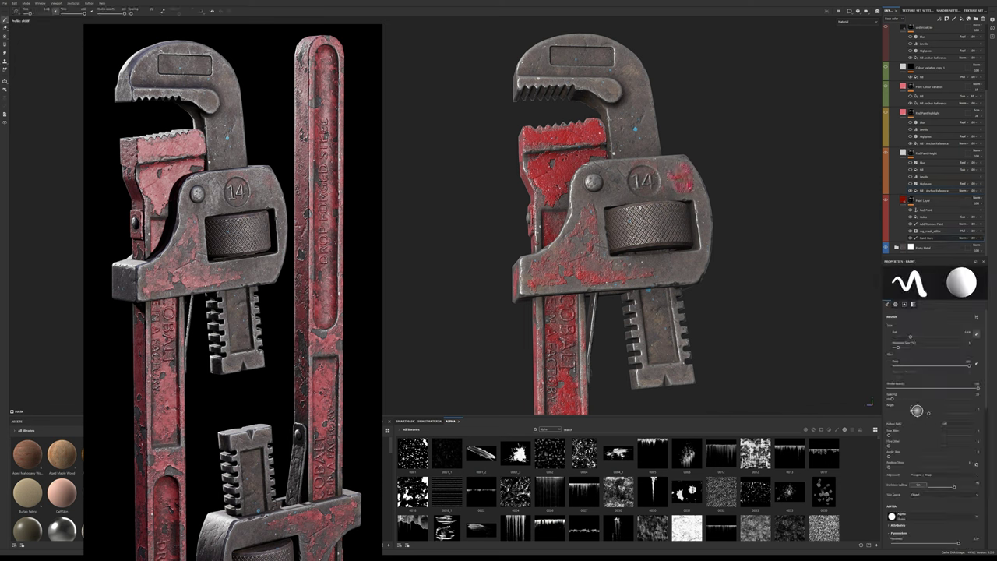
Step: Turn on the Highpass filter in Red Paint Height's mask and display that mask on the model
{"action": "left_click", "coordinate": [934, 184]}
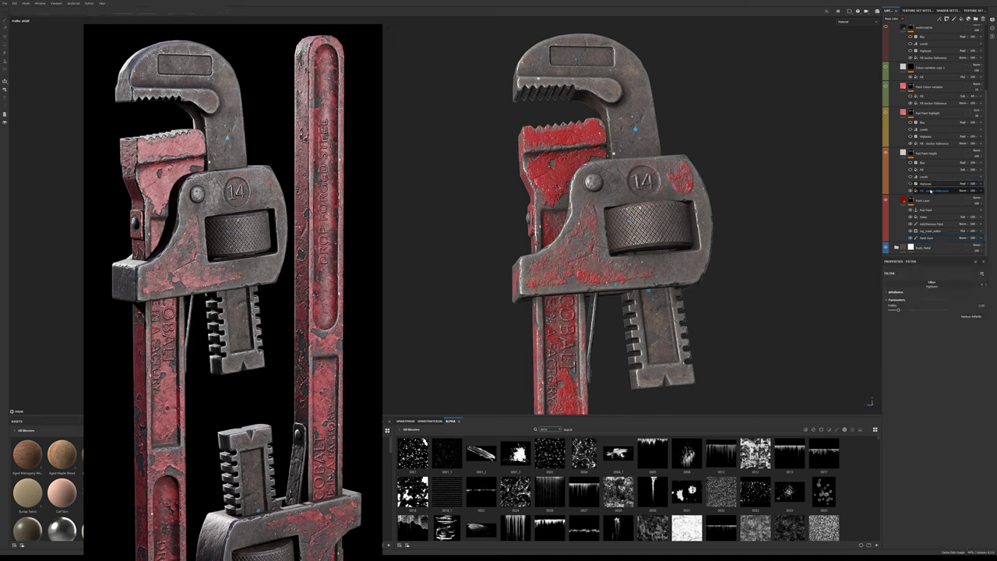
{"action": "left_click", "coordinate": [909, 184]}
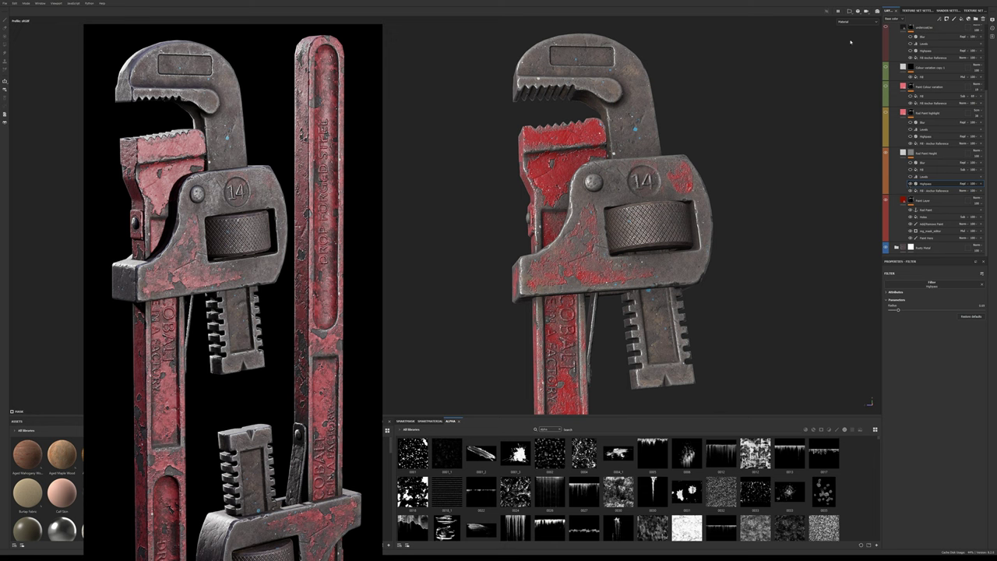
{"action": "key", "text": "c"}
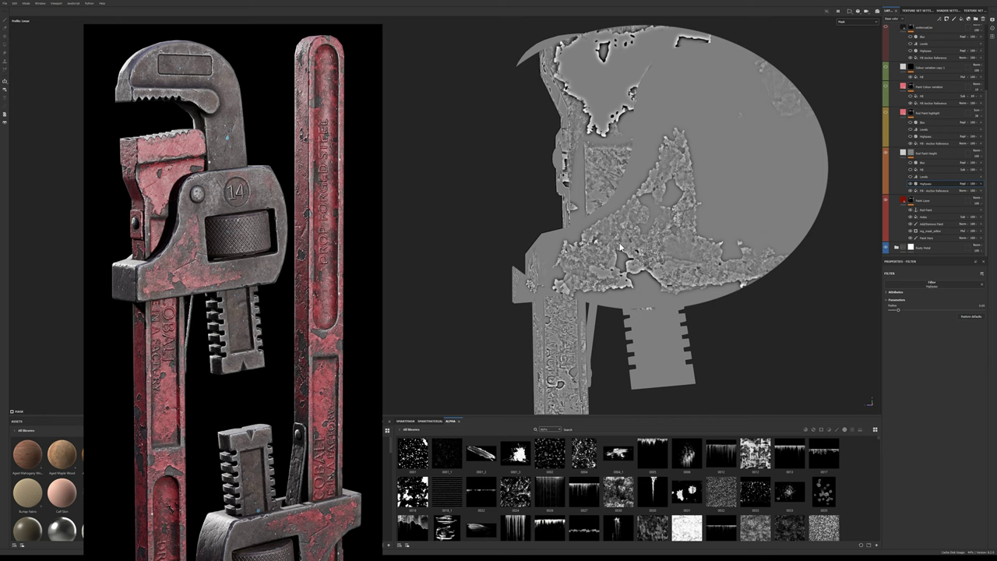
{"action": "key", "text": "ctrl+z"}
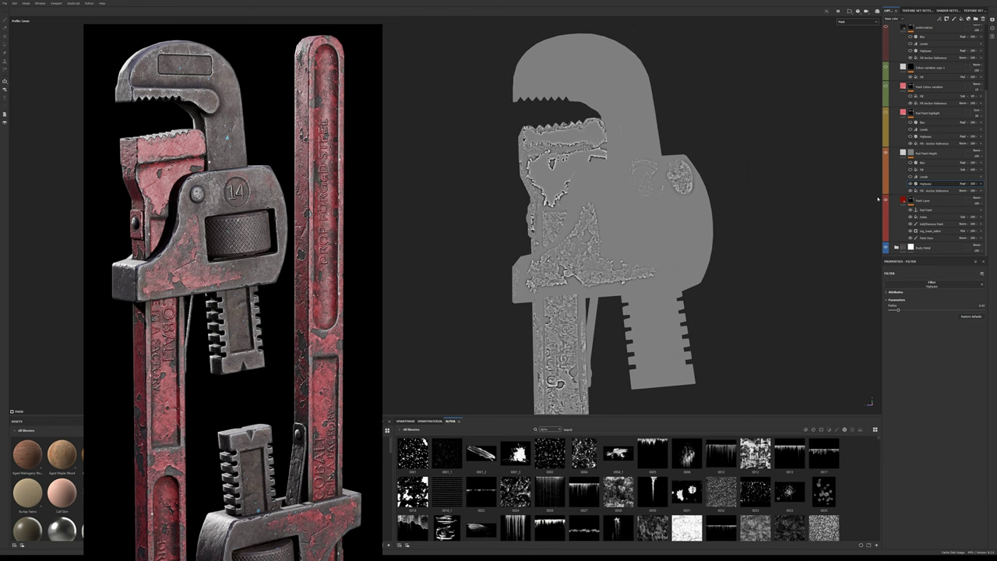
Step: Turn on the Levels, Fill and Blur effects in Red Paint Height's mask and adjust the Fill's tiling
{"action": "left_click", "coordinate": [911, 177]}
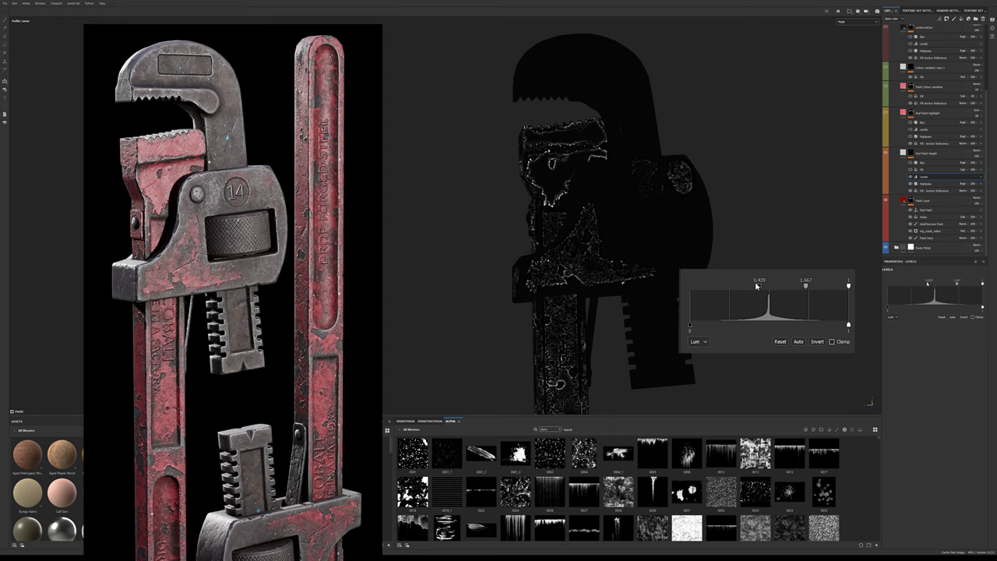
{"action": "left_click_drag", "start_coordinate": [929, 286], "coordinate": [921, 289]}
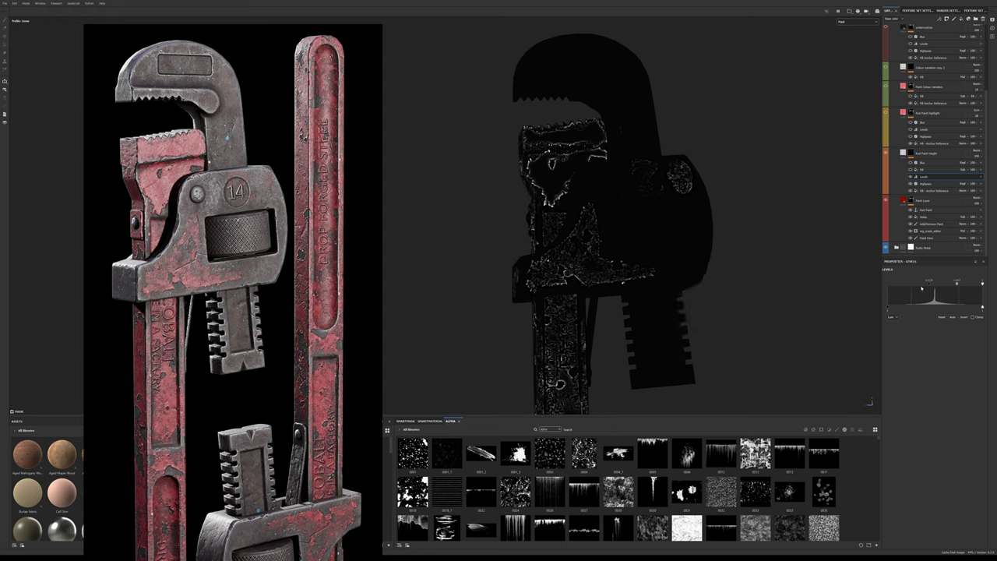
{"action": "left_click", "coordinate": [913, 169]}
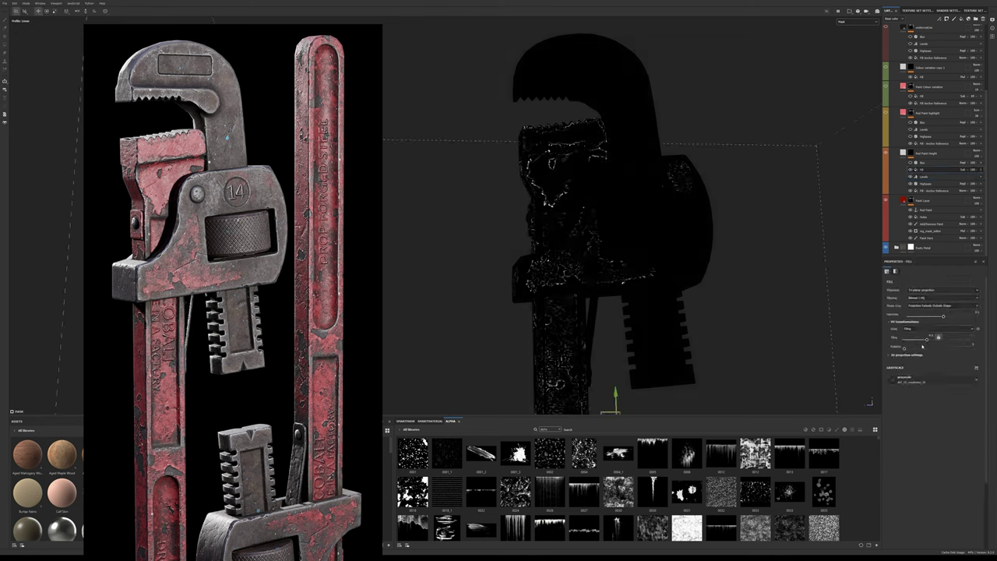
{"action": "left_click_drag", "start_coordinate": [927, 339], "coordinate": [923, 341]}
{"action": "left_click", "coordinate": [922, 162]}
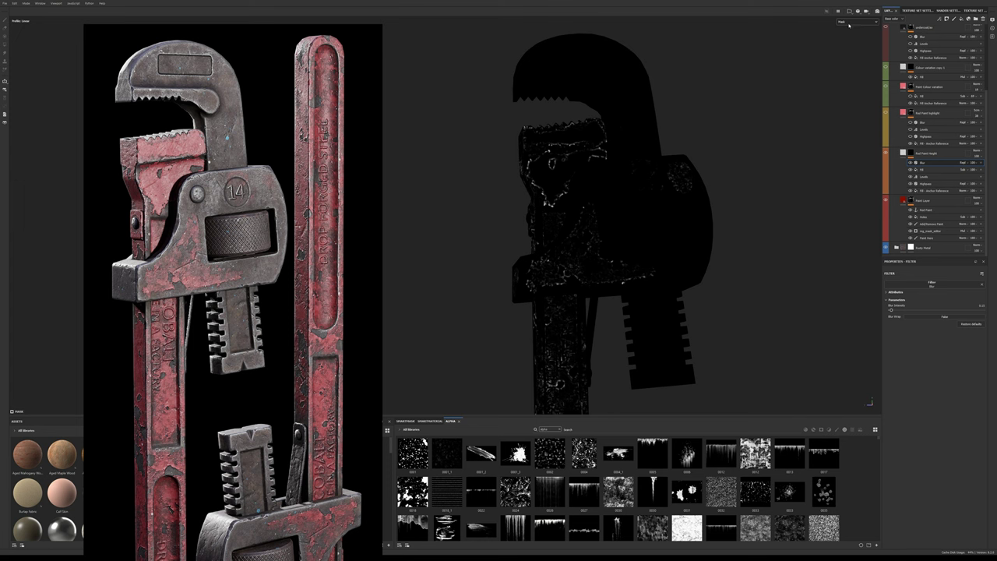
Step: Display the full material on the wrench and turn on the Red Paint Highlight layer above Red Paint Height
{"action": "key", "text": "m"}
{"action": "key", "text": "1"}
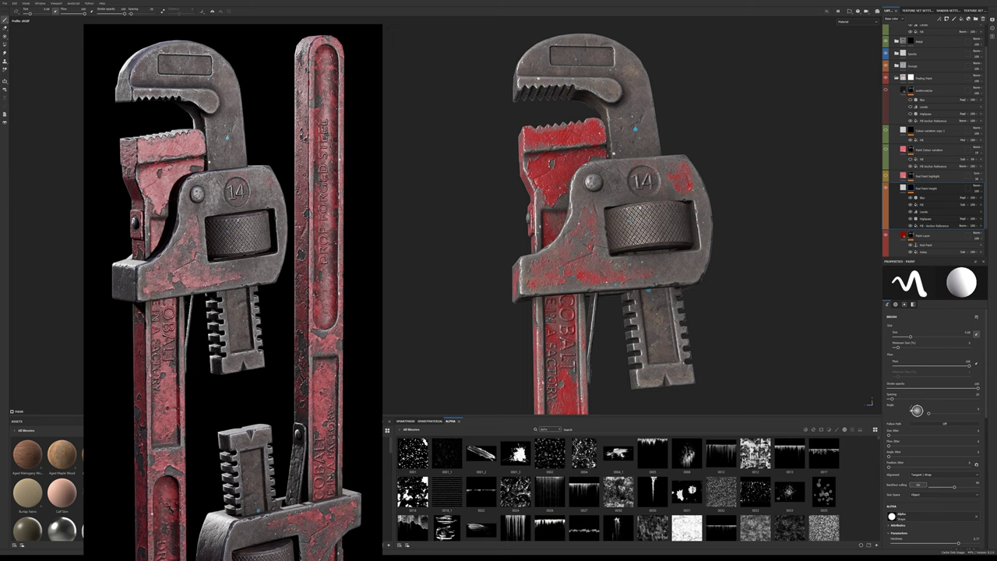
{"action": "left_click", "coordinate": [922, 236]}
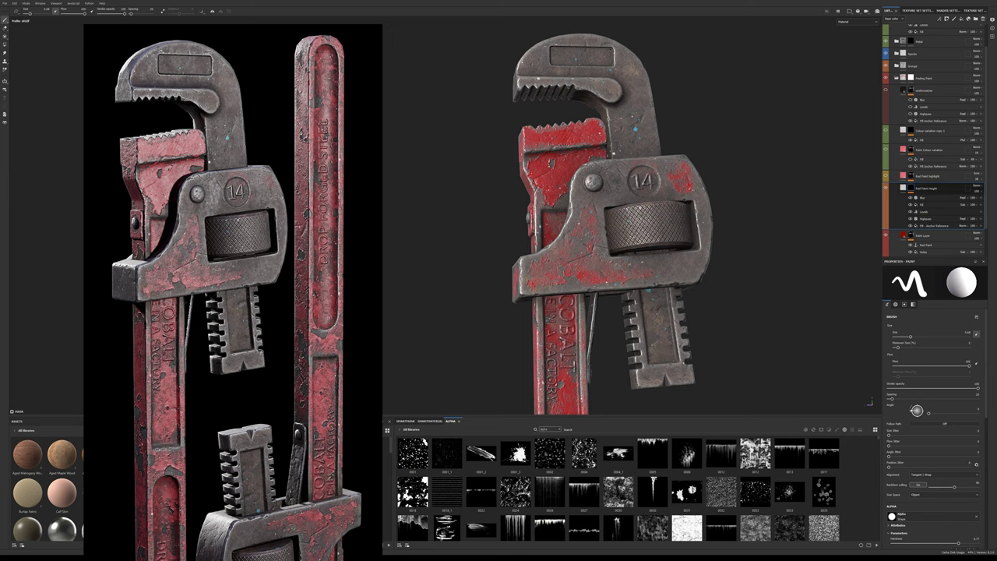
{"action": "left_click", "coordinate": [885, 176]}
{"action": "left_click", "coordinate": [904, 177]}
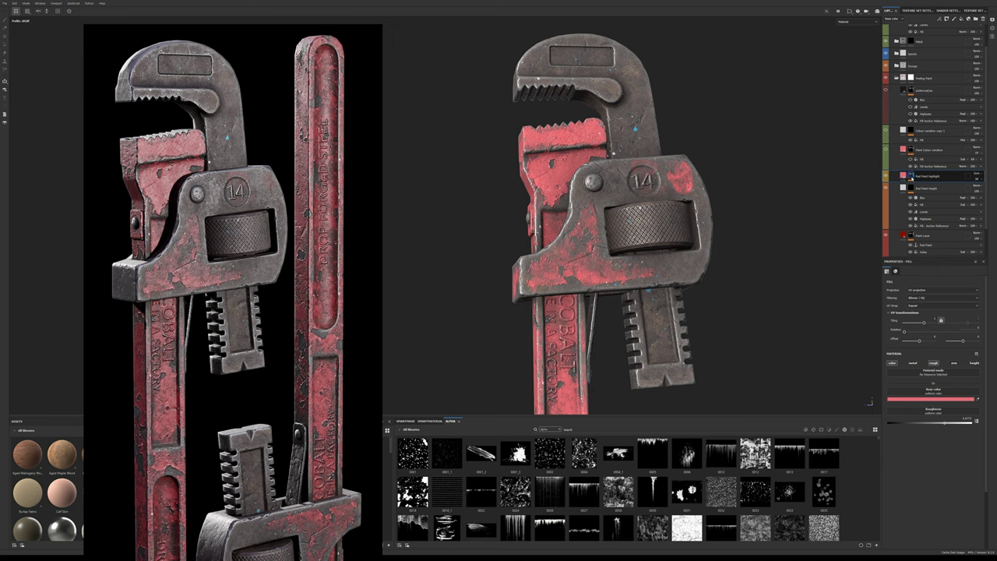
{"action": "mouse_move", "coordinate": [973, 176]}
{"action": "left_mouse_down"}
{"action": "mouse_move", "coordinate": [856, 178]}
{"action": "mouse_move", "coordinate": [864, 183]}
{"action": "left_mouse_up"}
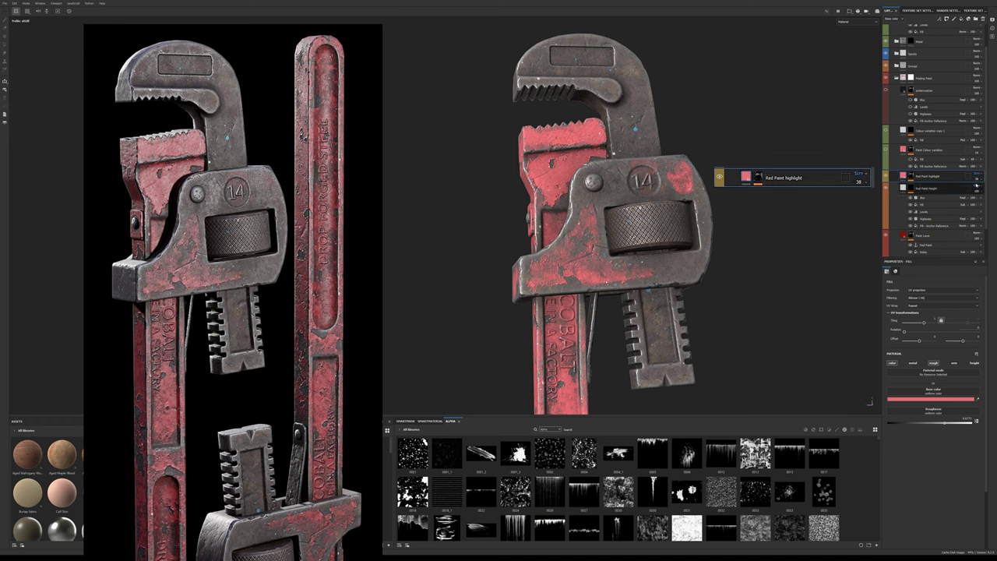
Step: Turn on the Highpass filter above the anchor reference fill in Red Paint Highlight's mask and display that mask on the model
{"action": "left_click", "coordinate": [910, 178]}
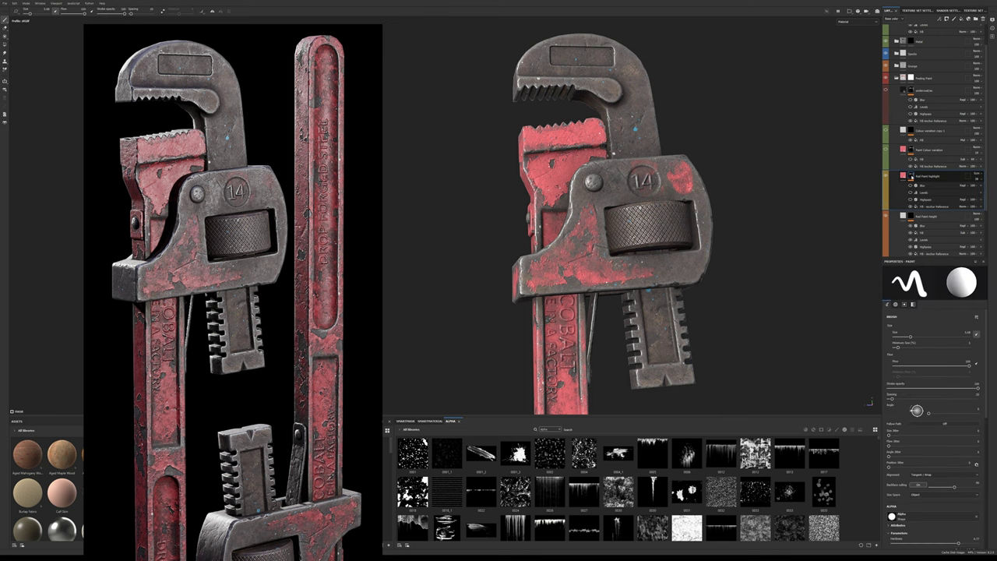
{"action": "left_click", "coordinate": [926, 207]}
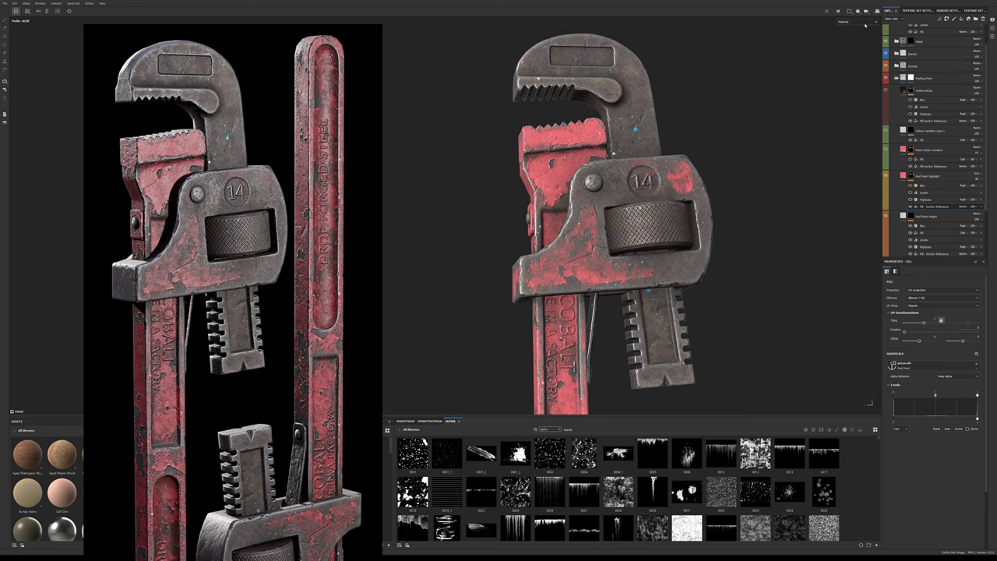
{"action": "left_click", "coordinate": [909, 200]}
{"action": "left_click", "coordinate": [924, 200]}
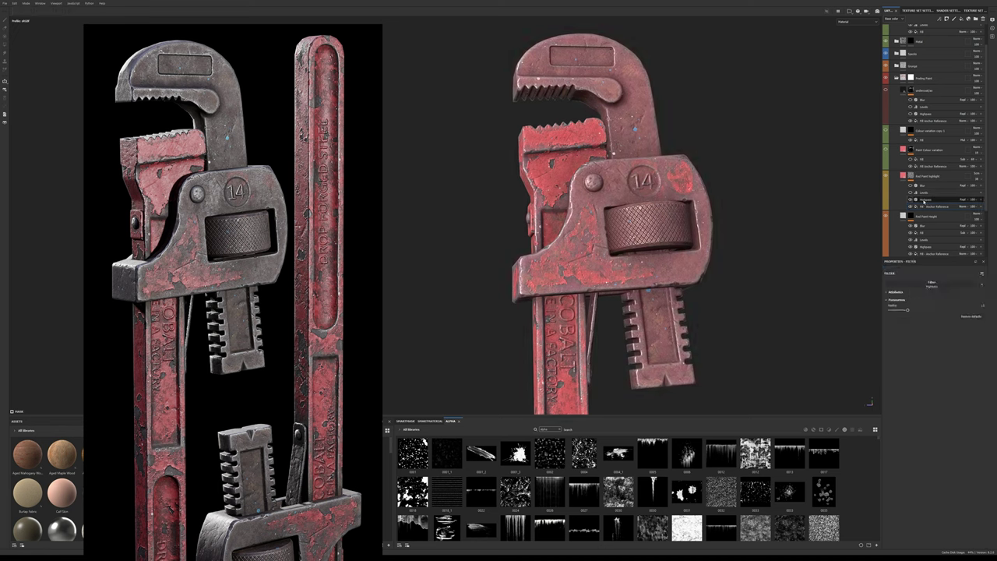
{"action": "key", "text": "c"}
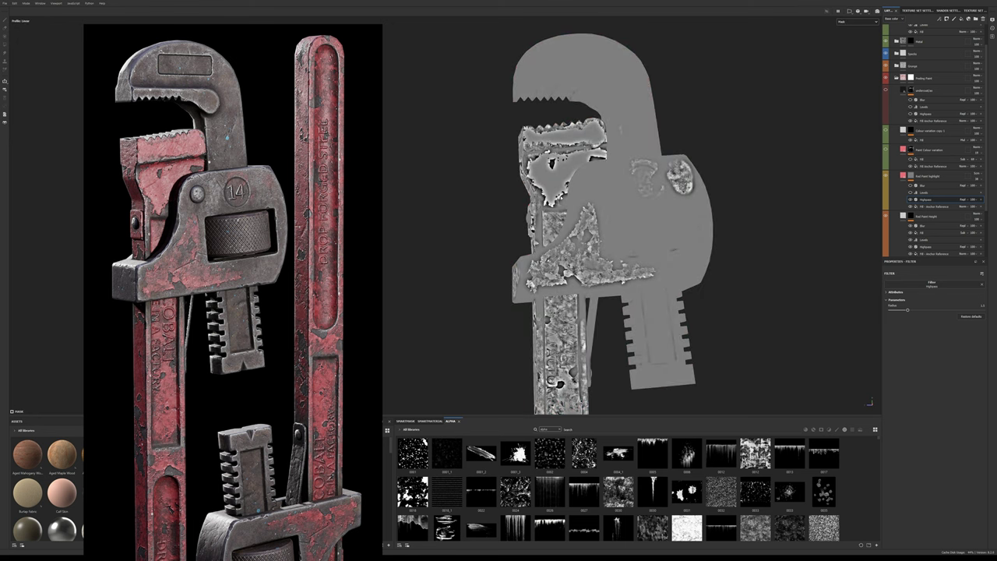
Step: Turn on the Levels and Blur effects in Red Paint Highlight's mask and return to the full material display
{"action": "left_click", "coordinate": [923, 192]}
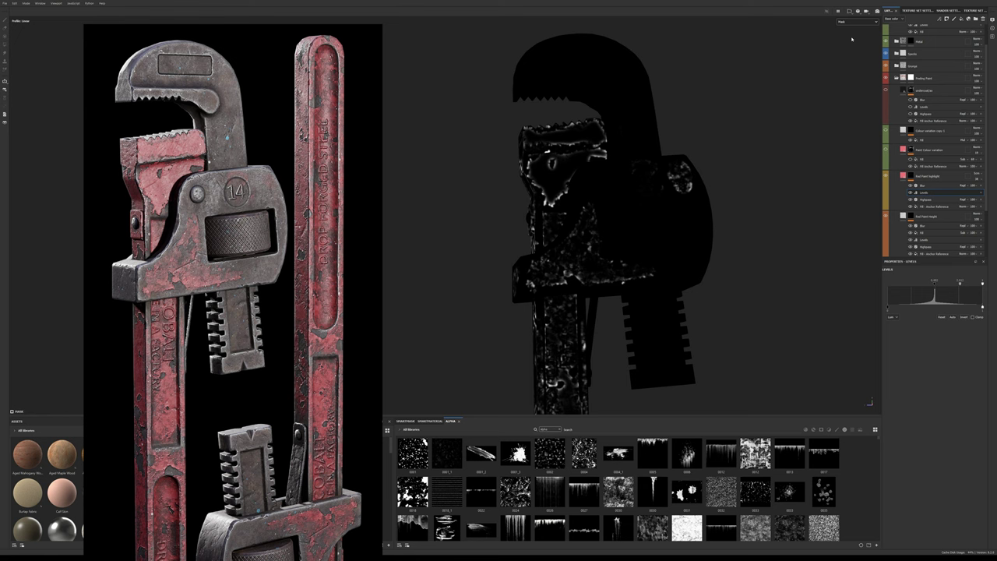
{"action": "key", "text": "m"}
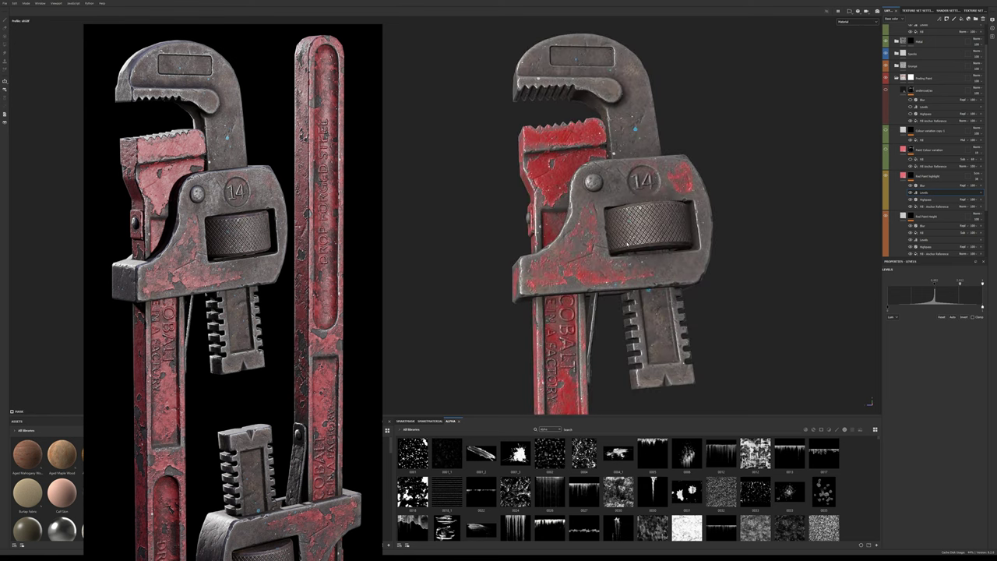
{"action": "scroll", "coordinate": [627, 243], "scroll_direction": "down", "scroll_amount": 1}
{"action": "left_click_drag", "start_coordinate": [607, 216], "coordinate": [633, 227], "text": "alt"}
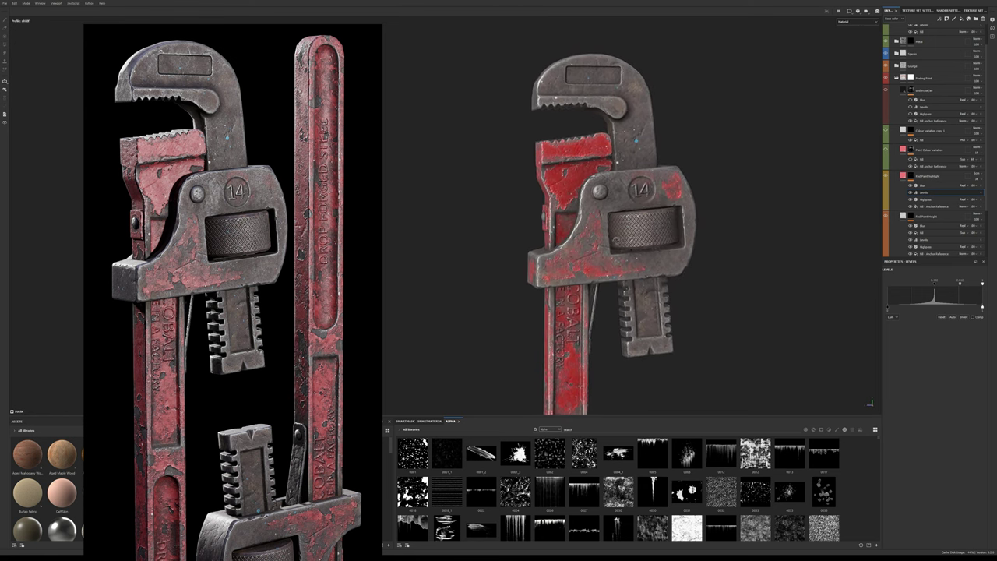
Step: Turn on the Paint Colour Variation layer and its mask's Fill effect, and check the mask on the model
{"action": "left_click", "coordinate": [902, 151]}
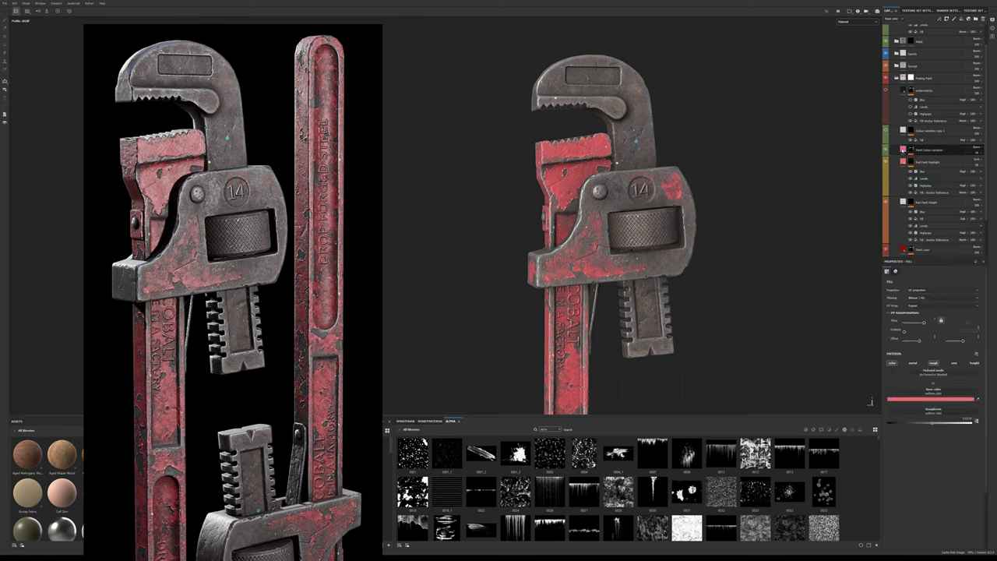
{"action": "left_click", "coordinate": [910, 149]}
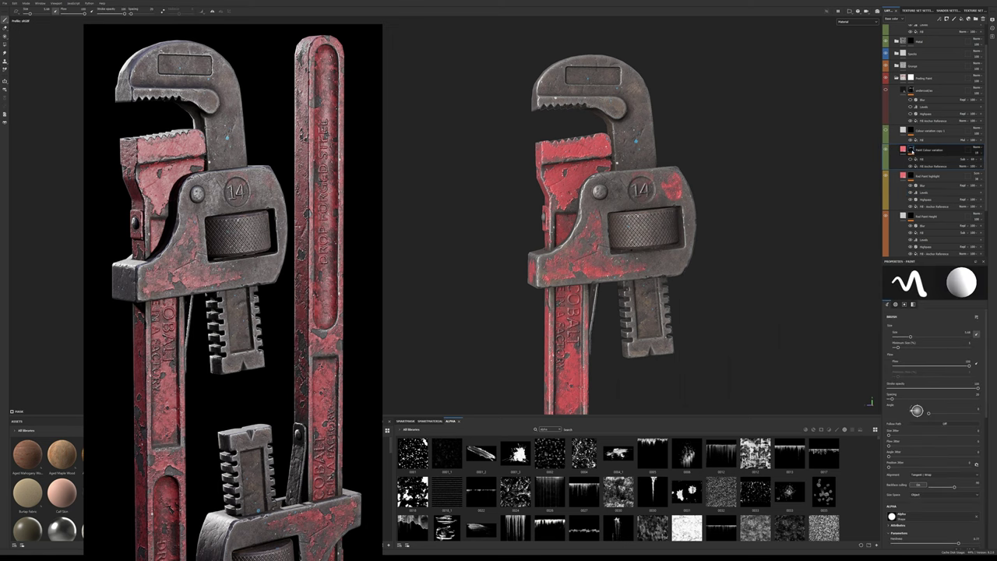
{"action": "left_click", "coordinate": [912, 159]}
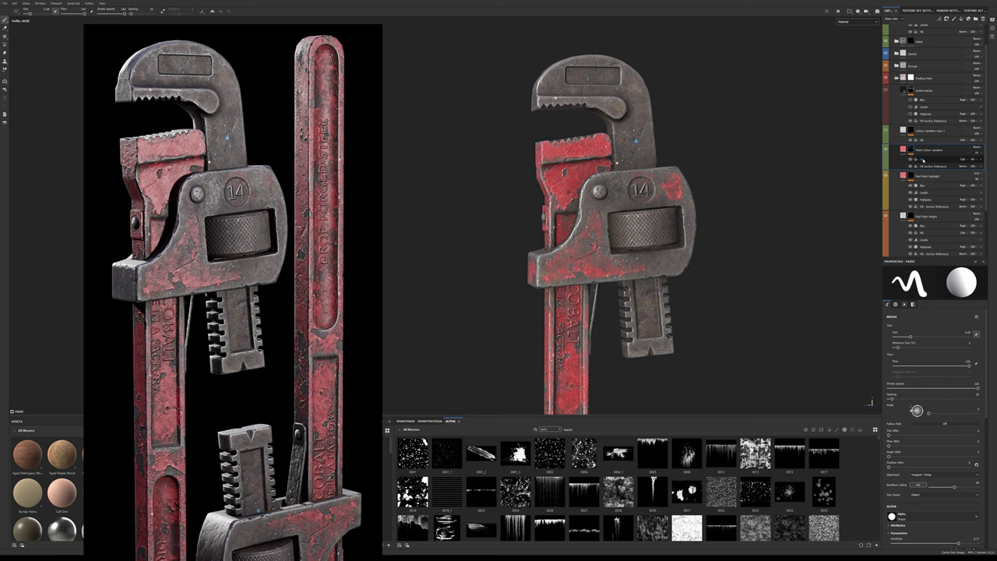
{"action": "left_click", "coordinate": [849, 76]}
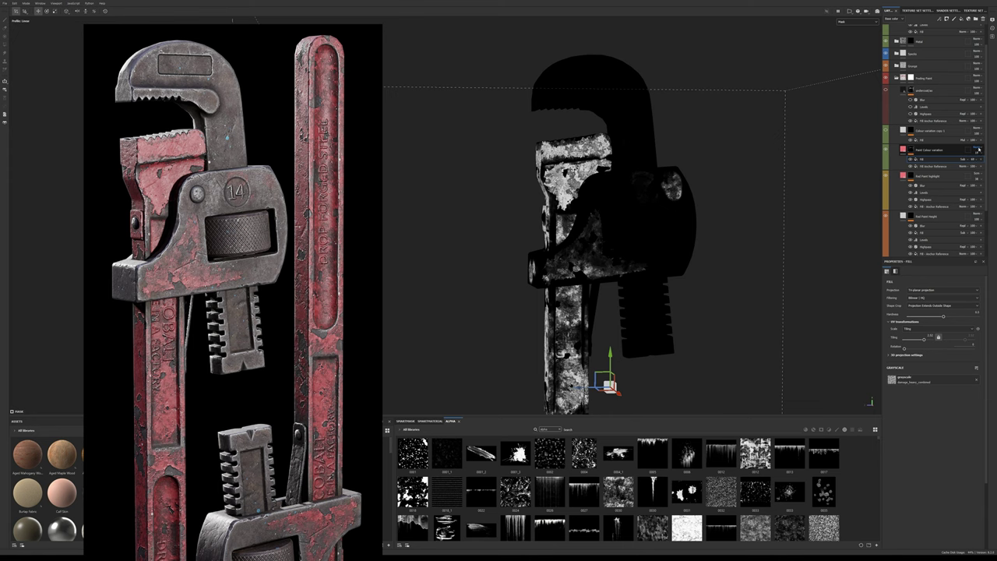
{"action": "key", "text": "m"}
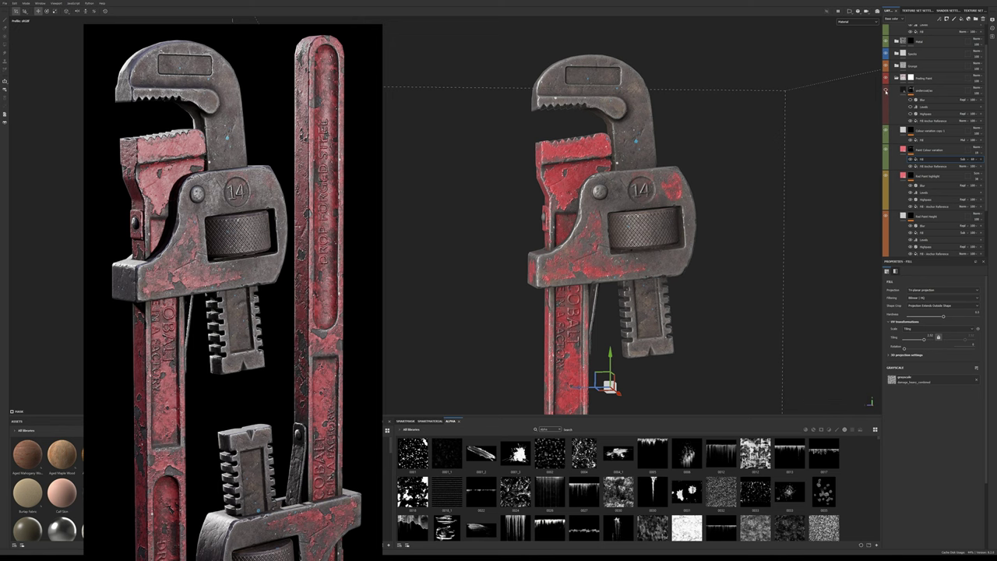
Step: Turn on the dark fill layer above the colour variation layers and select the Fill Anchor Reference in its mask
{"action": "left_click", "coordinate": [885, 91]}
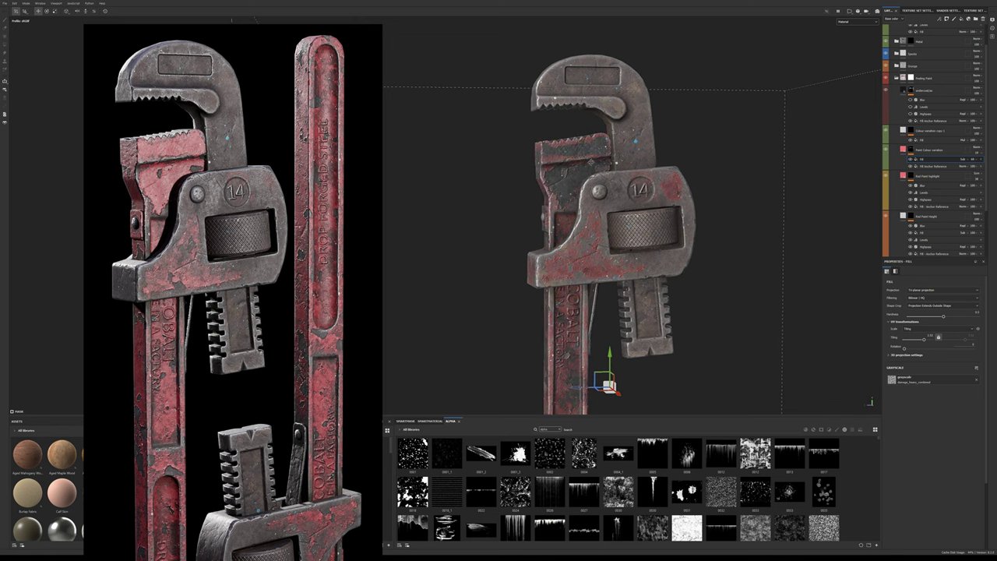
{"action": "scroll", "coordinate": [582, 303], "scroll_direction": "up", "scroll_amount": 5}
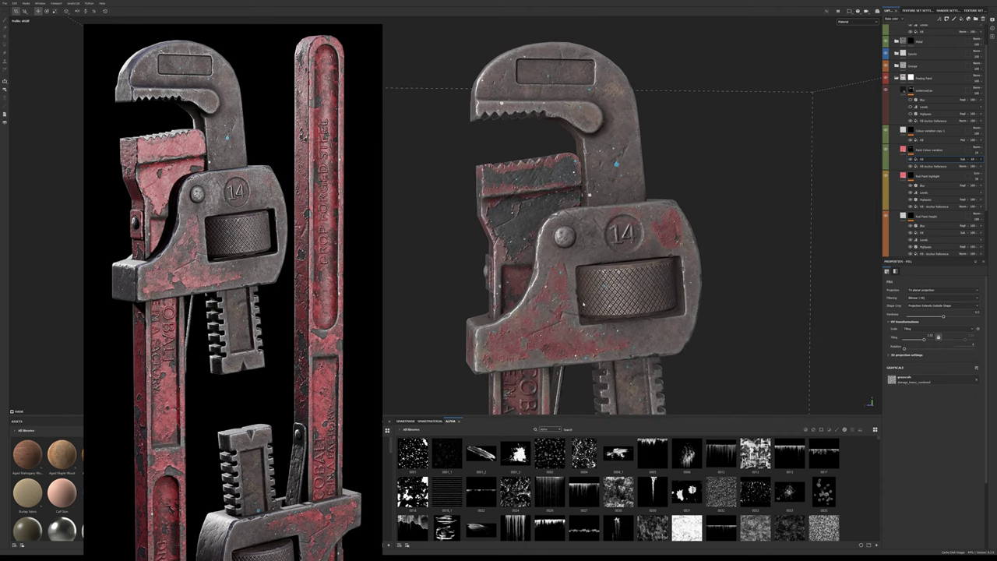
{"action": "middle_click_drag", "start_coordinate": [582, 304], "coordinate": [603, 241], "text": "alt"}
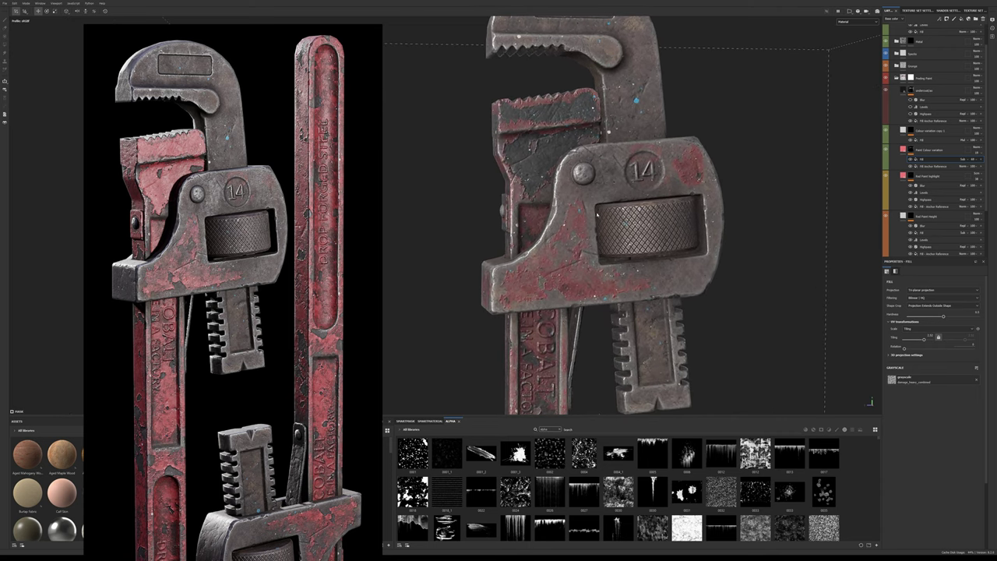
{"action": "left_click", "coordinate": [897, 91]}
{"action": "left_click", "coordinate": [919, 122]}
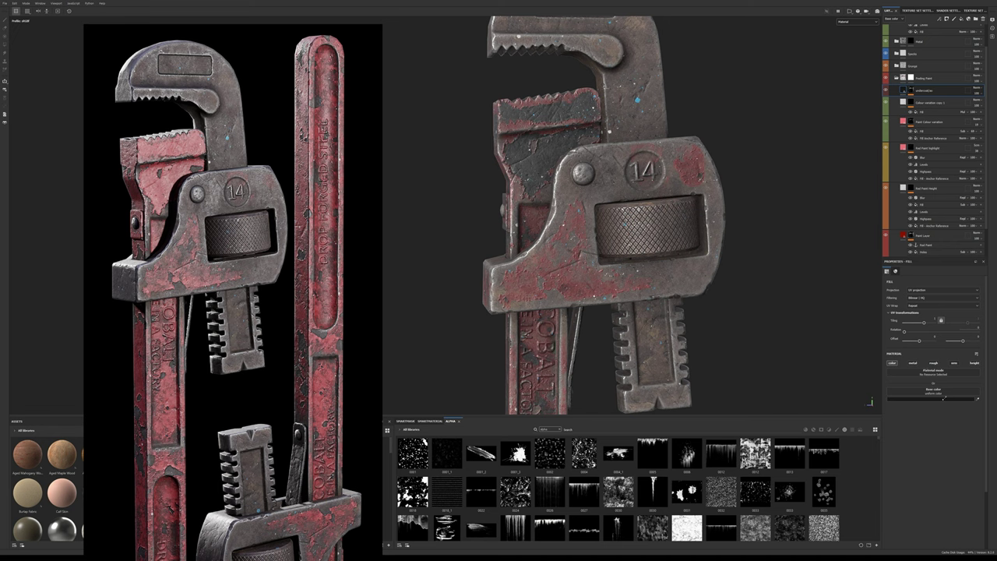
{"action": "left_click", "coordinate": [896, 91]}
{"action": "left_click", "coordinate": [927, 113]}
{"action": "left_click", "coordinate": [933, 121]}
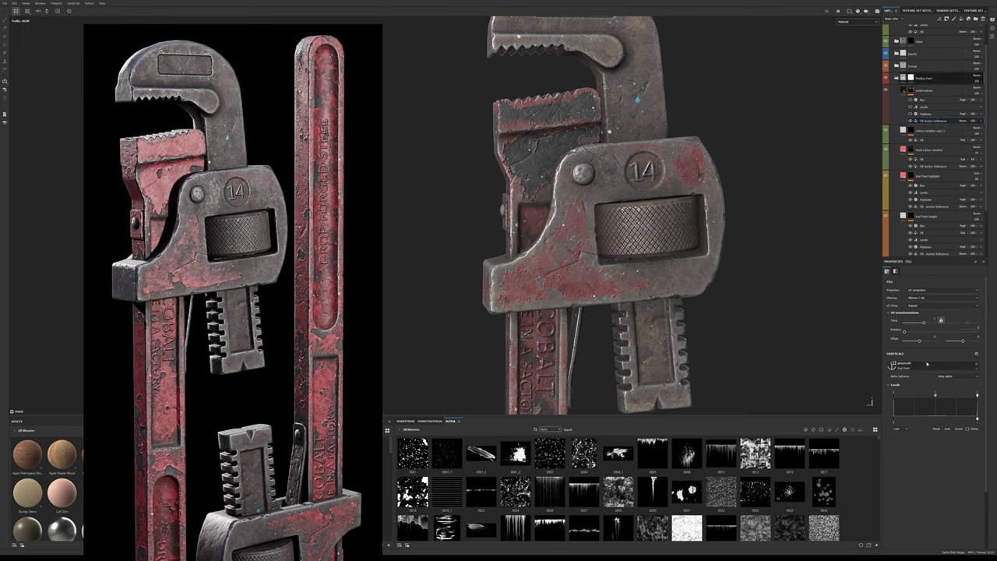
Step: Turn on the Highpass filter in the dark layer's mask and display that mask on the model
{"action": "left_click", "coordinate": [910, 114]}
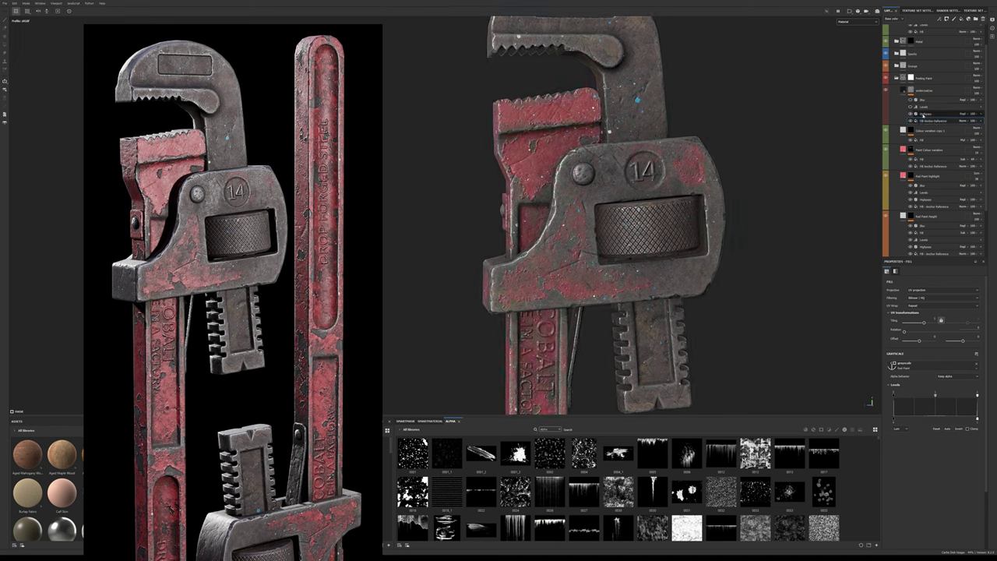
{"action": "left_click", "coordinate": [925, 114]}
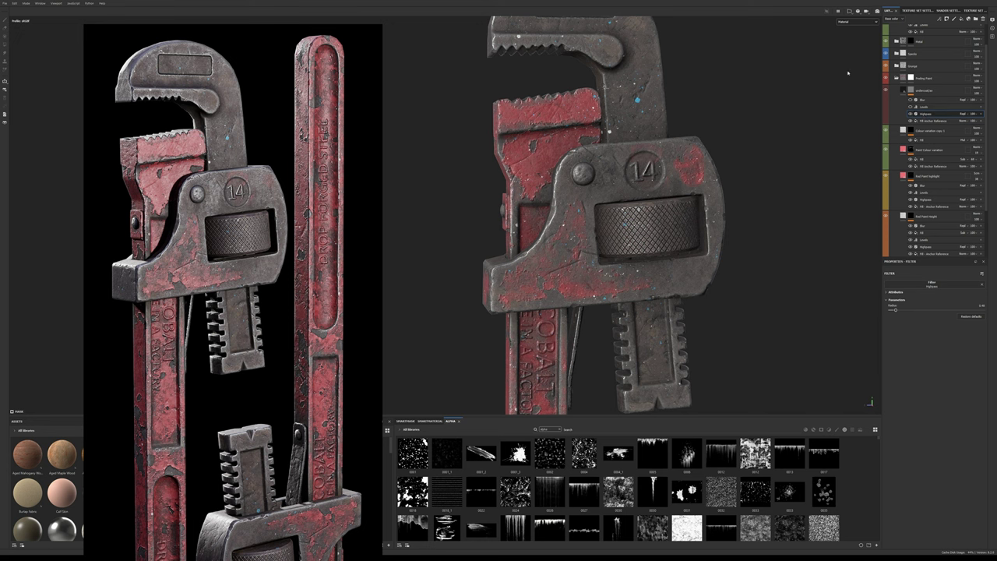
{"action": "key", "text": "c"}
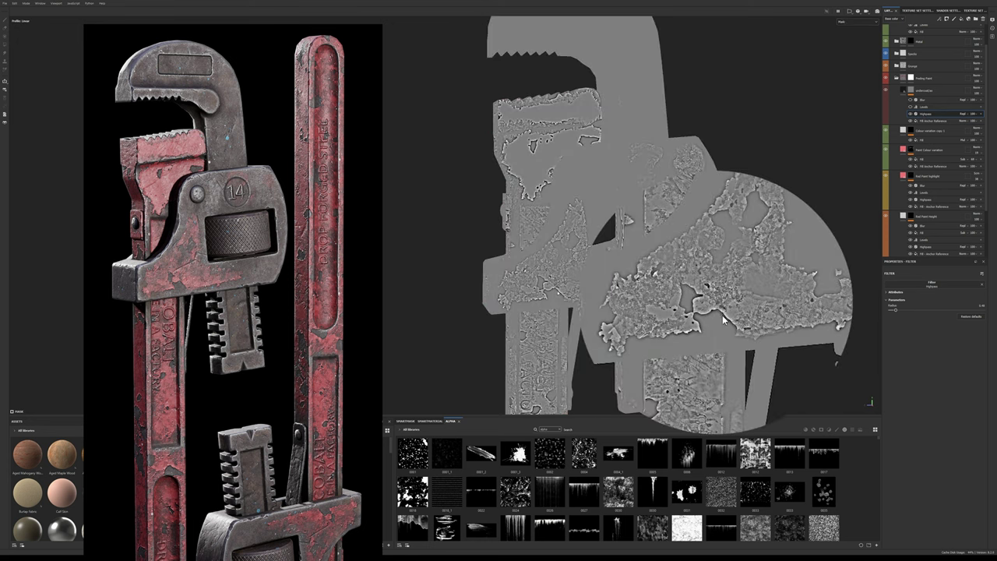
{"action": "left_click", "coordinate": [933, 114]}
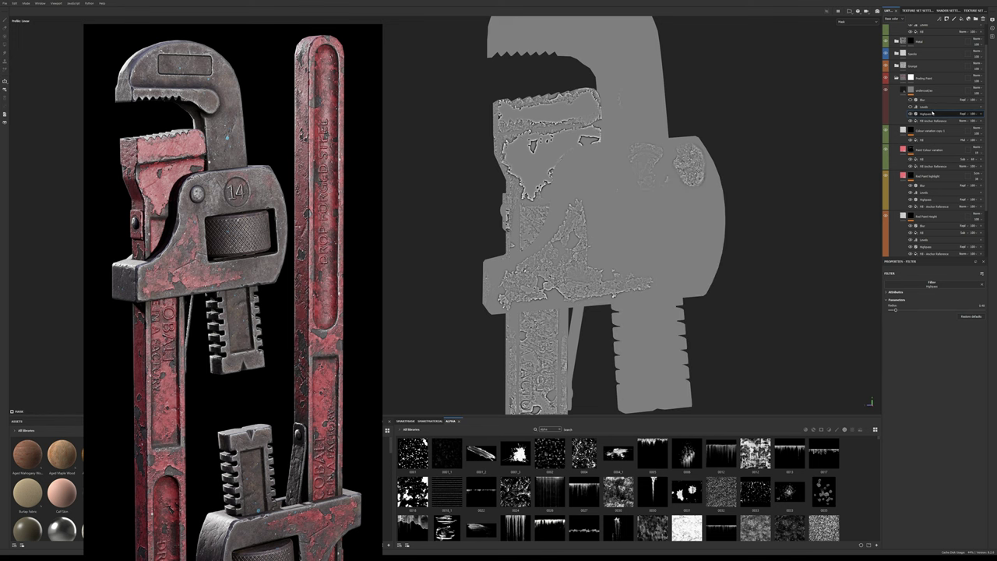
Step: Turn on the Levels and Blur effects in the dark layer's mask and return to the full material display
{"action": "left_click", "coordinate": [910, 106]}
{"action": "left_click", "coordinate": [924, 107]}
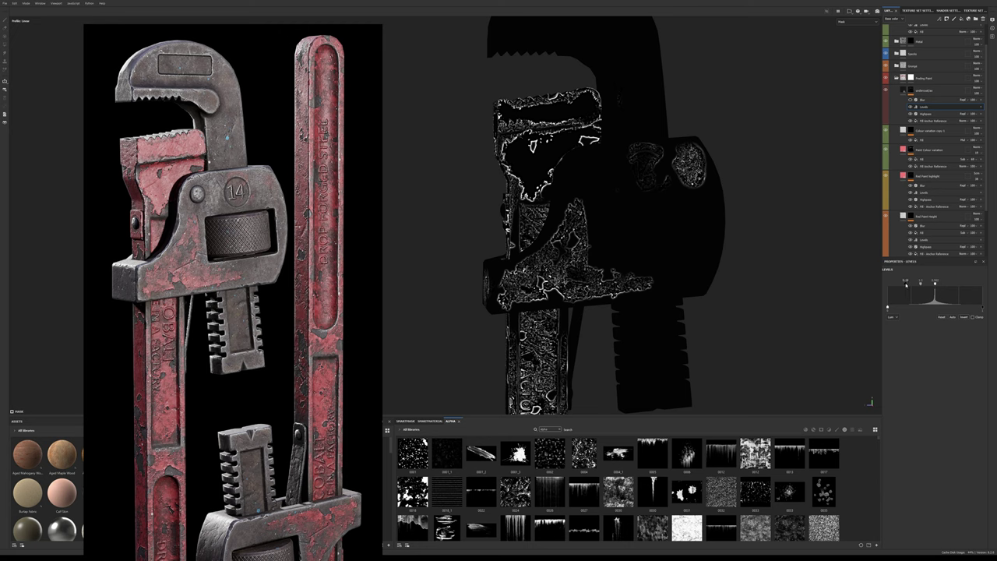
{"action": "left_click", "coordinate": [911, 100]}
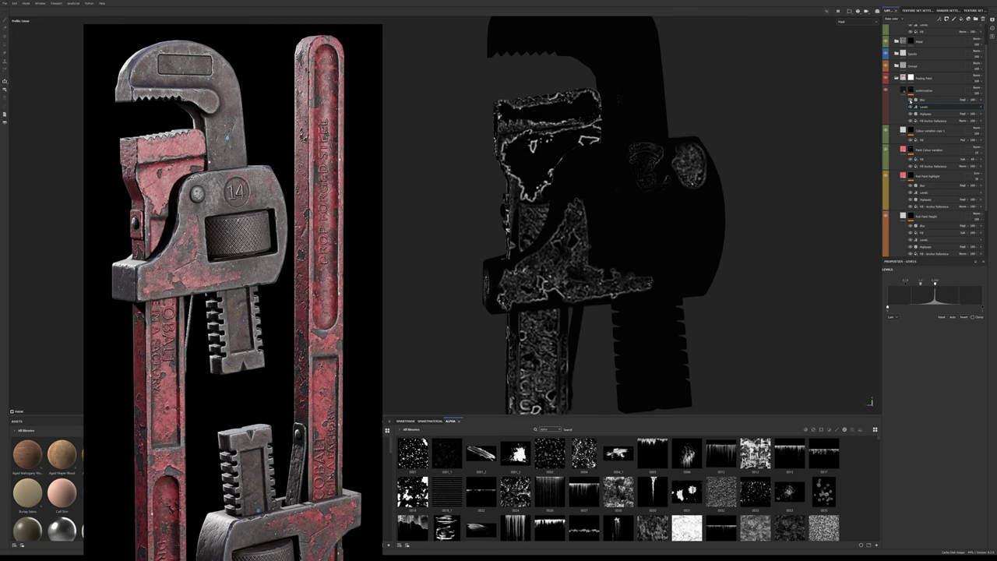
{"action": "left_click", "coordinate": [857, 21]}
{"action": "left_click", "coordinate": [861, 35]}
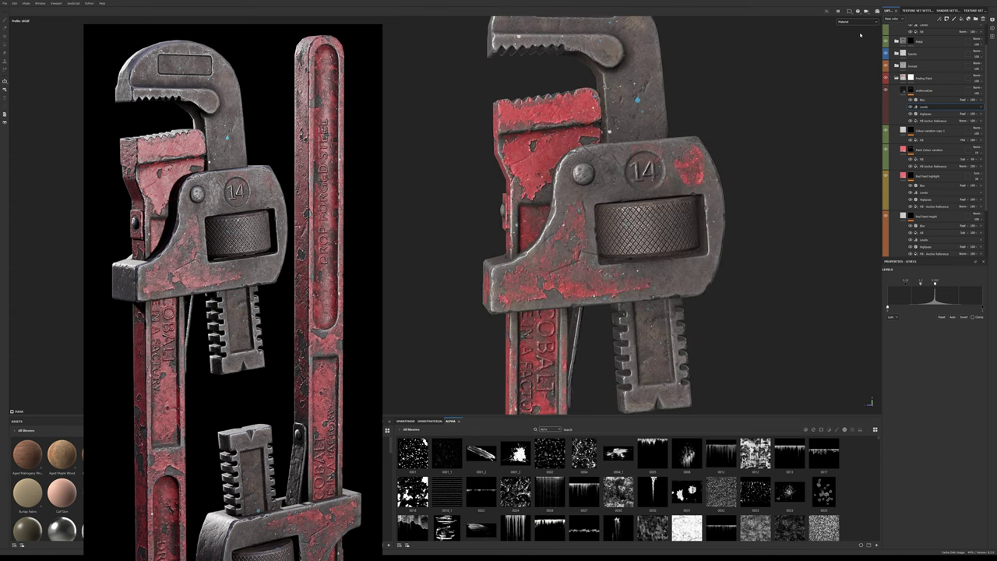
{"action": "right_click_drag", "start_coordinate": [803, 109], "coordinate": [713, 206], "text": "alt"}
{"action": "middle_click_drag", "start_coordinate": [713, 206], "coordinate": [727, 92], "text": "alt"}
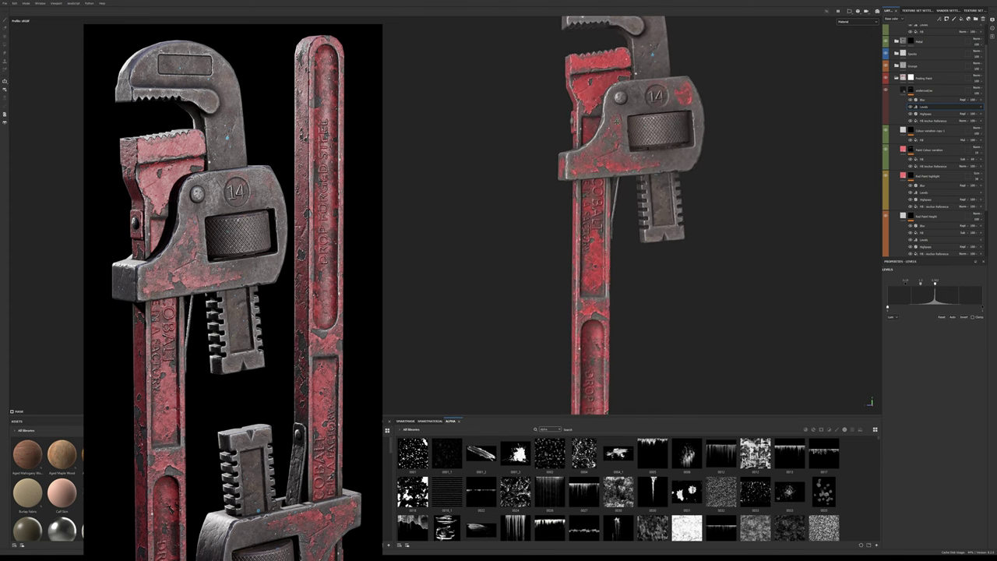